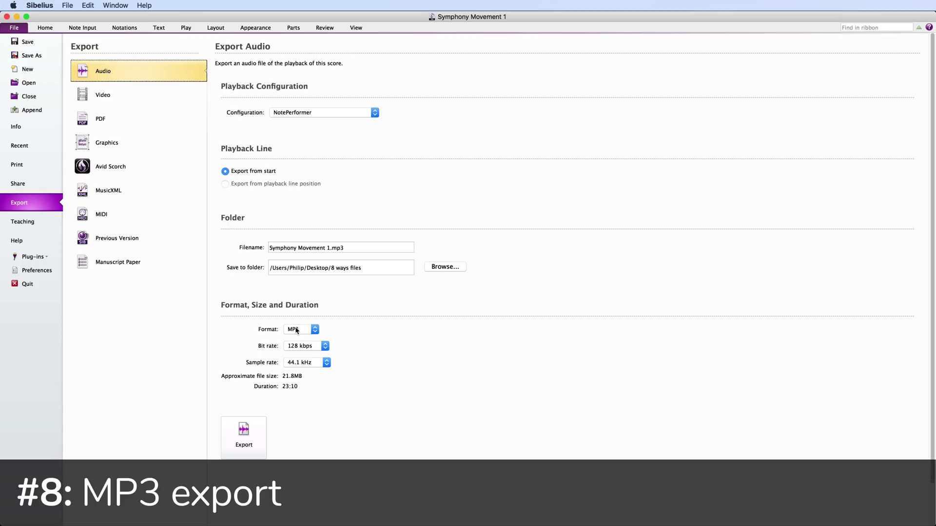
Step: Choose MP3 as the format for the score's audio export
left_click(297, 329)
left_click(296, 330)
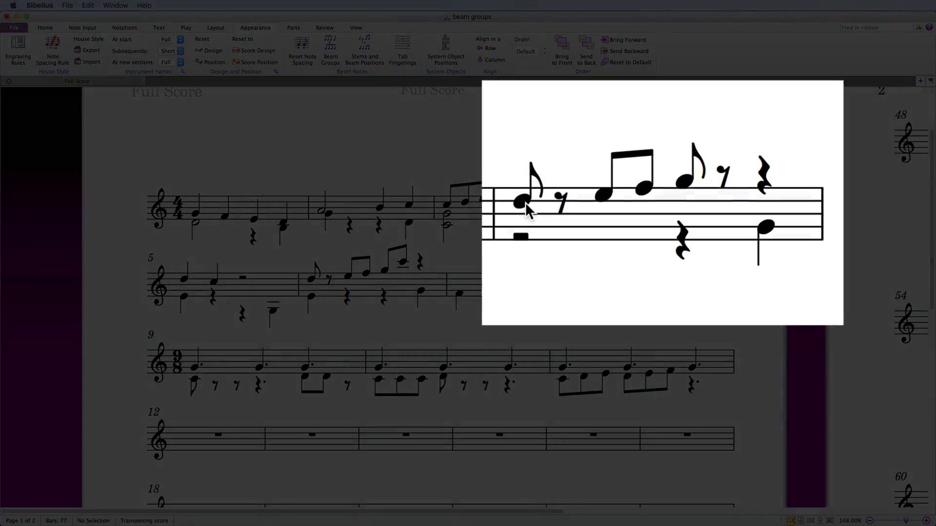
Step: Try moving the first upper-voice note and the last lower-voice note of bar 4 vertically on the staff
mouse_move(523, 203)
left_mouse_down()
mouse_move(521, 247)
mouse_move(521, 198)
left_mouse_up()
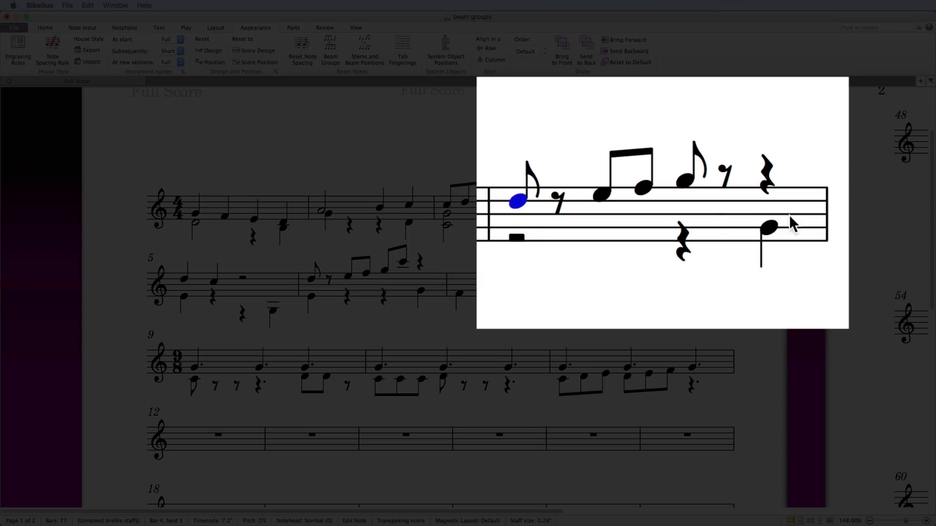
mouse_move(765, 225)
left_mouse_down()
mouse_move(765, 273)
mouse_move(766, 229)
left_mouse_up()
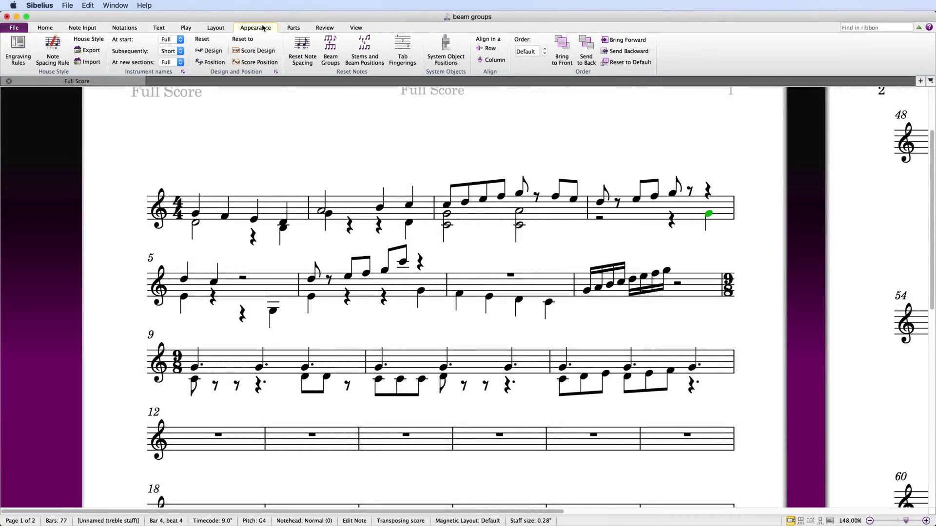
Step: Turn off "Rests avoid notes in other voices" in the engraving rules for rests and apply it to the score
left_click(18, 49)
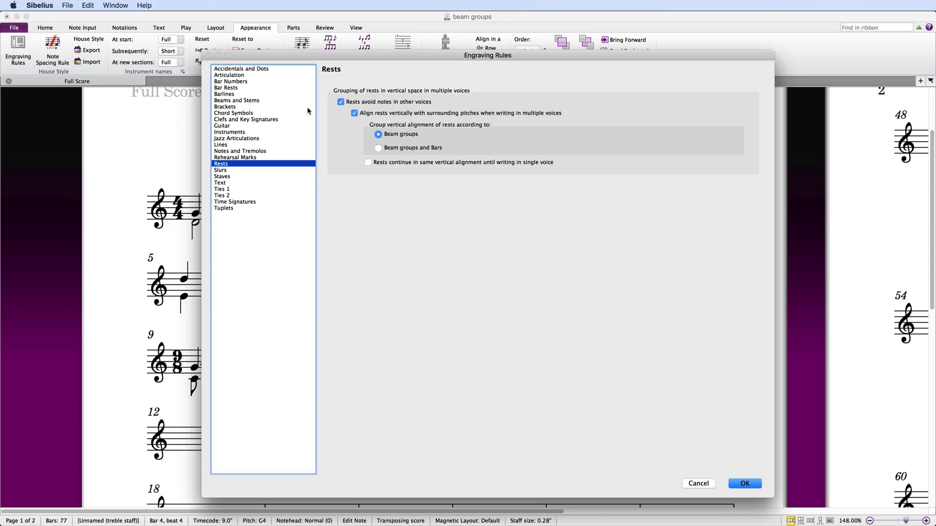
left_click(341, 103)
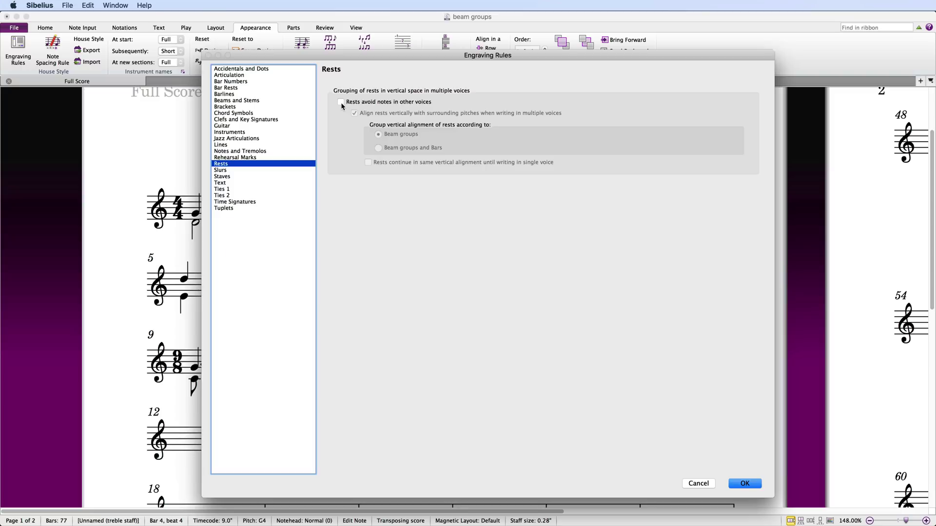
key("Return")
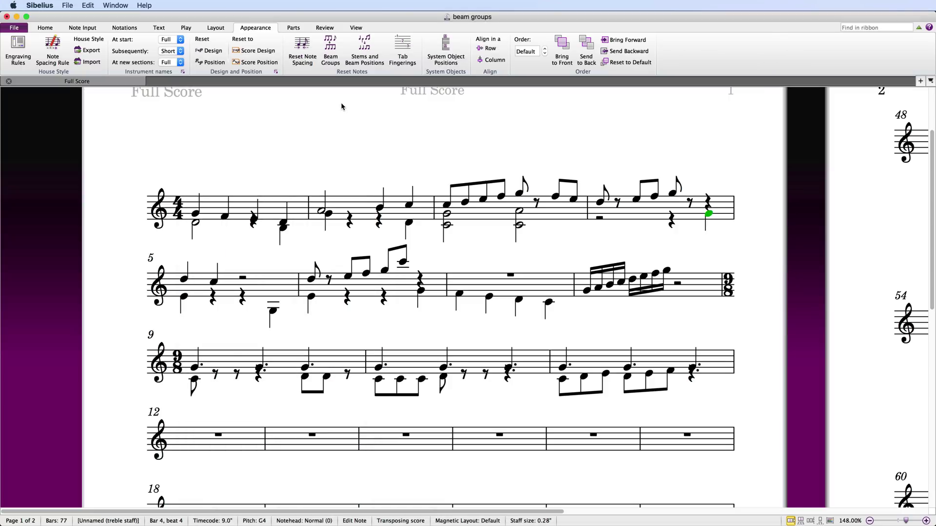
Step: Turn "Rests avoid notes in other voices" back on in the engraving rules and apply it
key("super+shift+e")
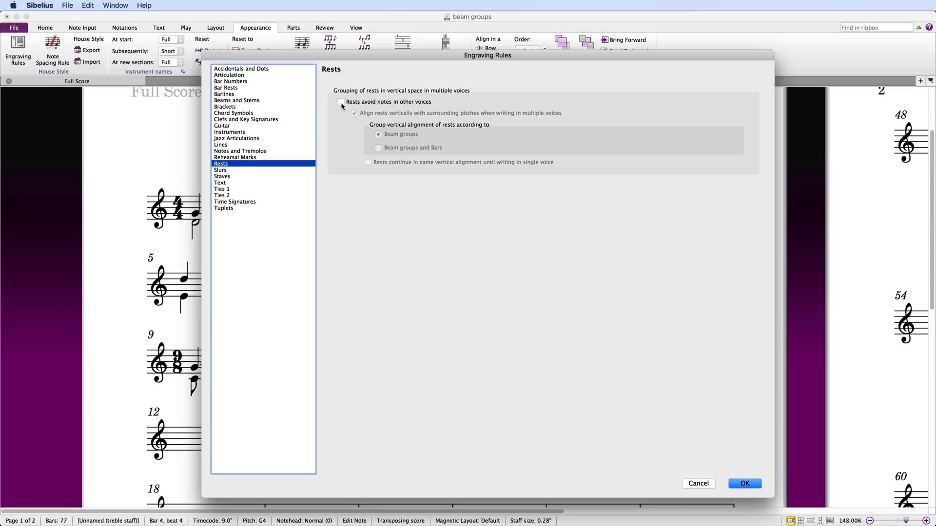
left_click(342, 103)
key("Return")
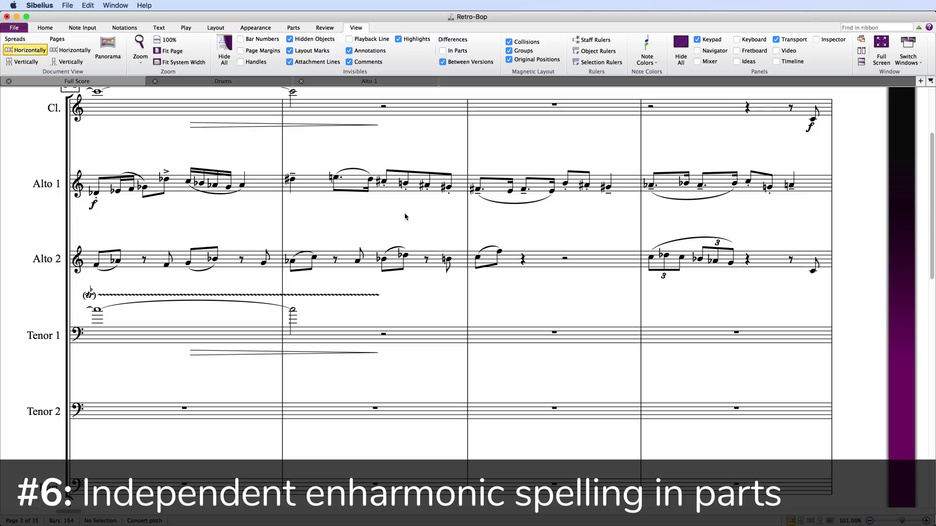
Step: Respell the notes of bars 12–13 enharmonically in the Alto 1 part
key("w")
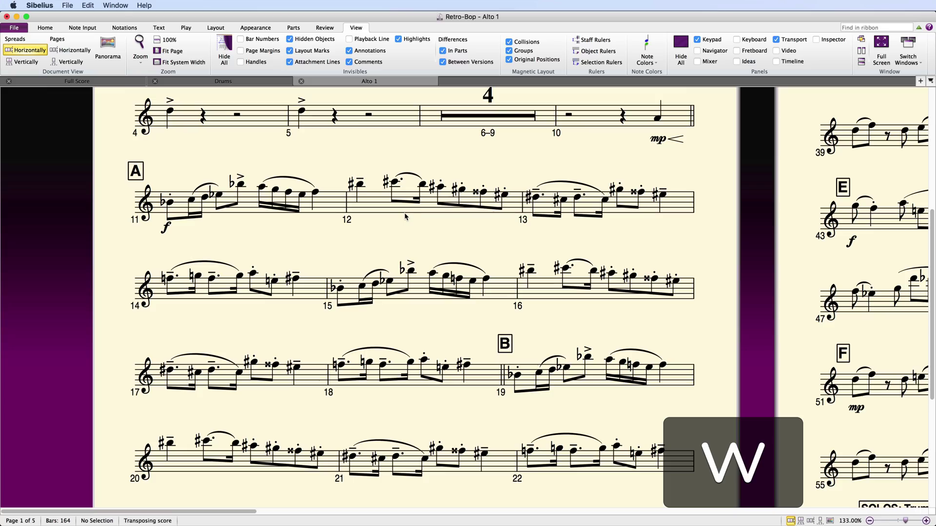
left_click(387, 212)
left_click(547, 209, "shift")
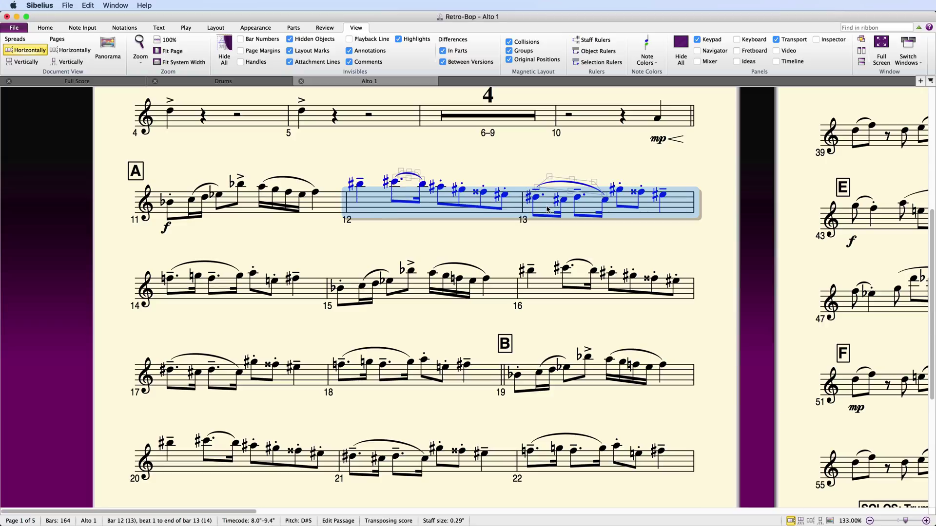
key("Return")
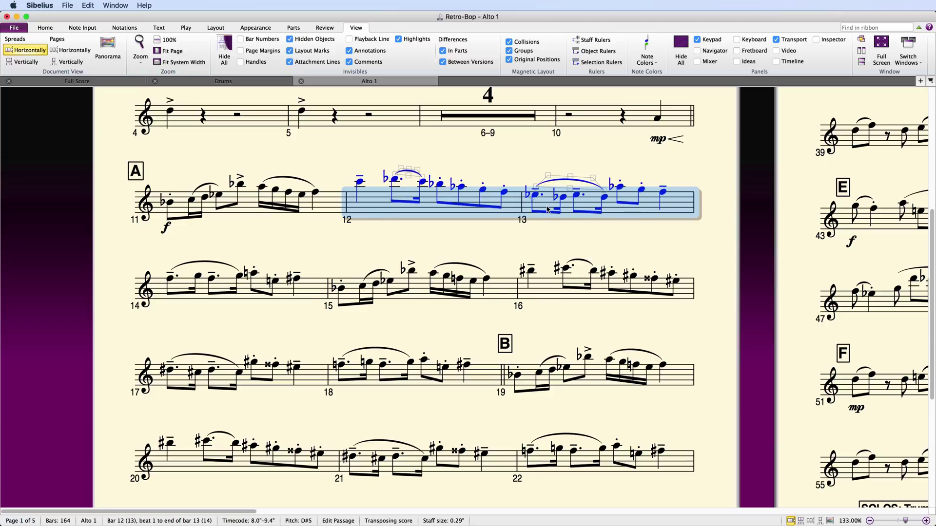
Step: Compare the spelling of Alto 1 bars 12–13 in the full score with the part, and clear the selection
key("w")
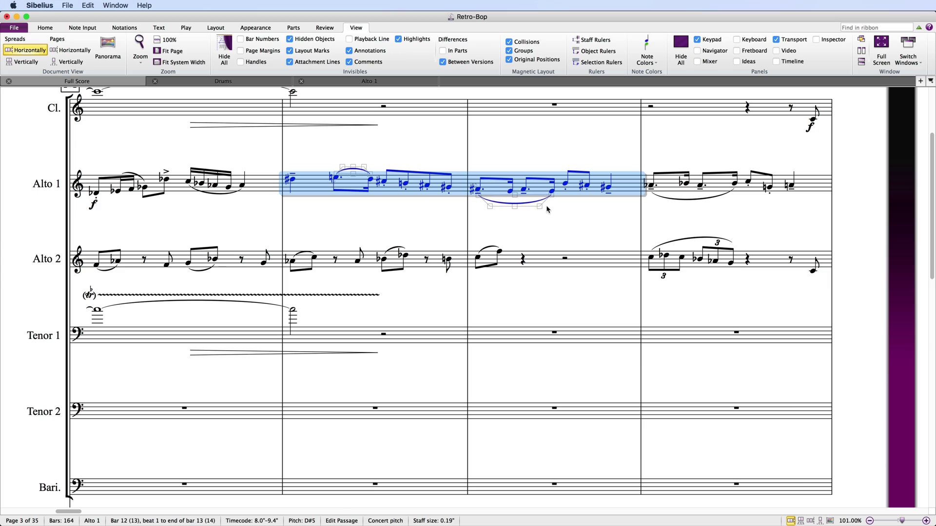
key("w")
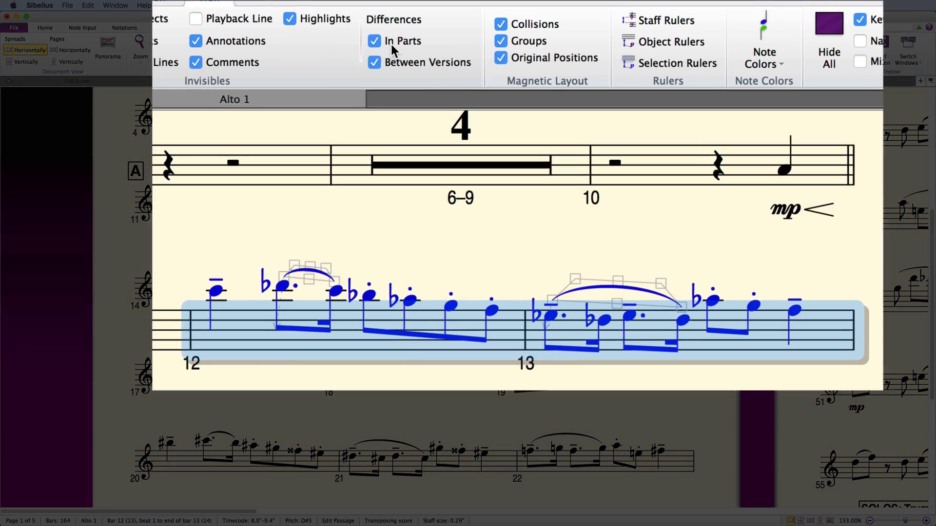
key("Escape")
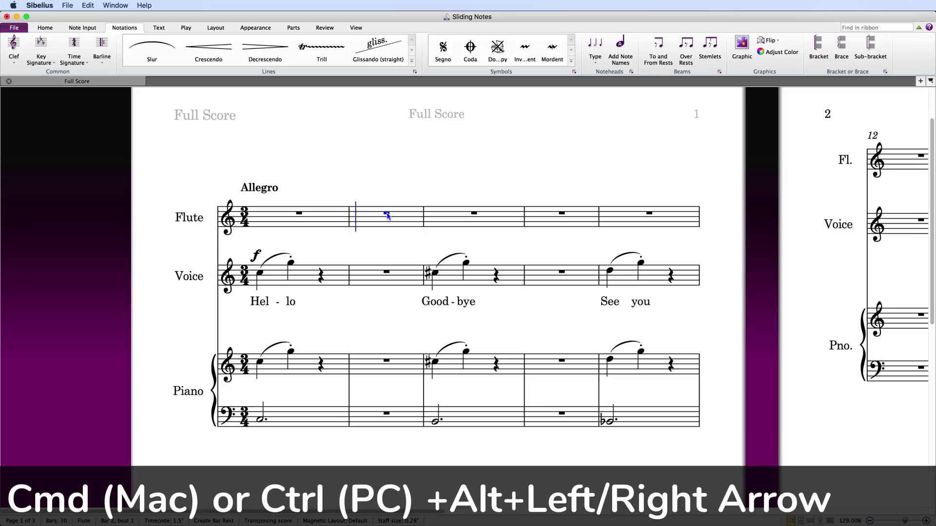
Step: Enter flute eighth notes C, D, E, F, G, A in bar 2 and G, F, E, D in bar 3, sliding the G to beat 2
type("cdef")
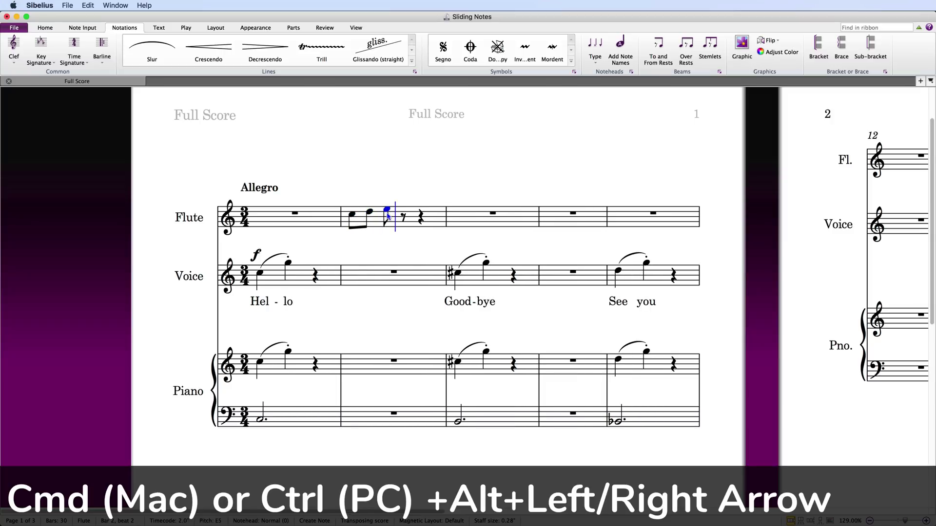
type("ga")
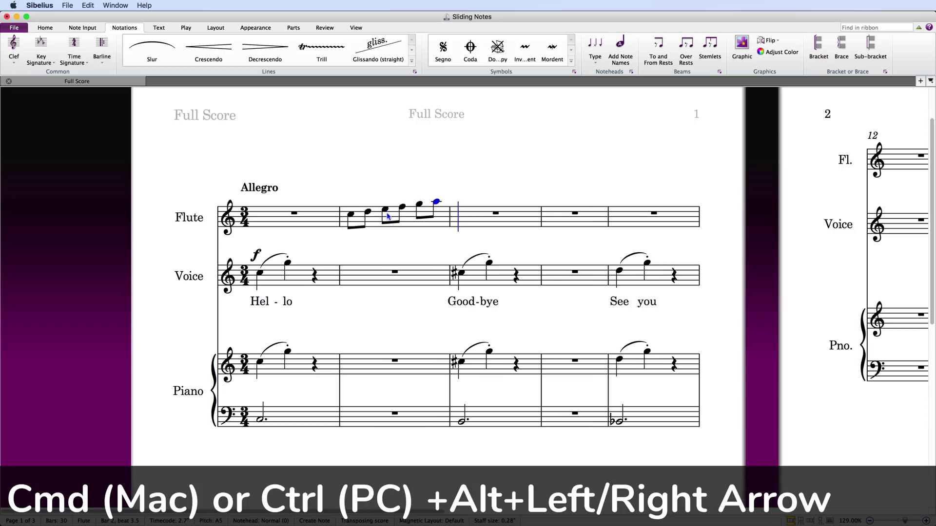
type("g")
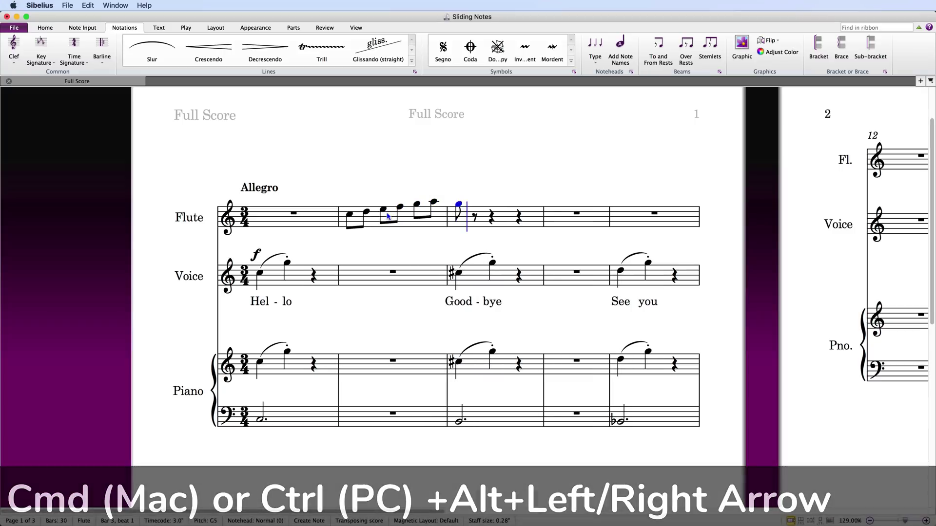
key("alt+super+Right")
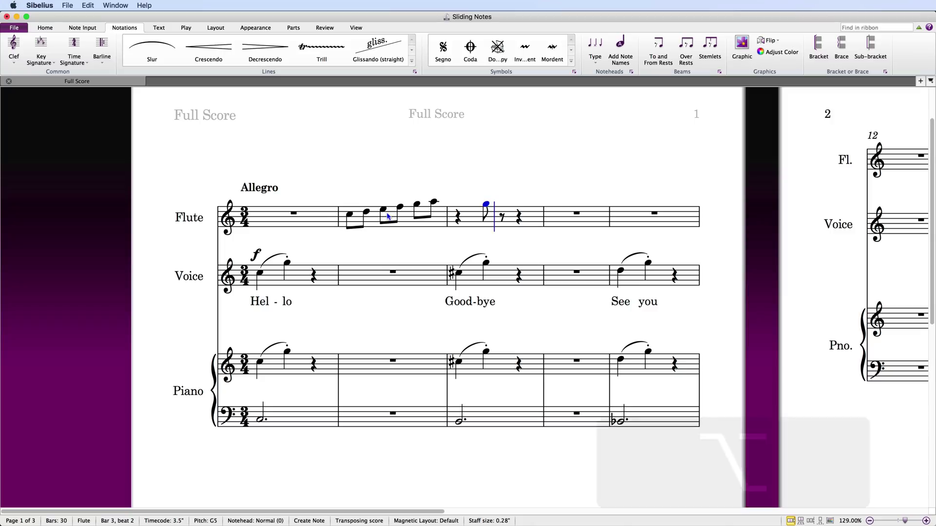
type("fed")
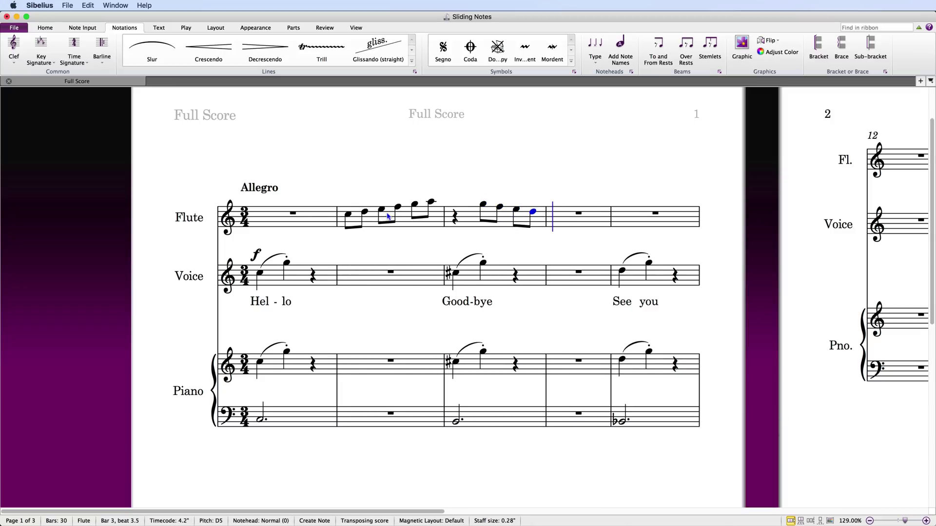
Step: Enter a quarter-note C in the flute's bar 4, slide it to beat 3 and back to beat 1, and end note input
type("4")
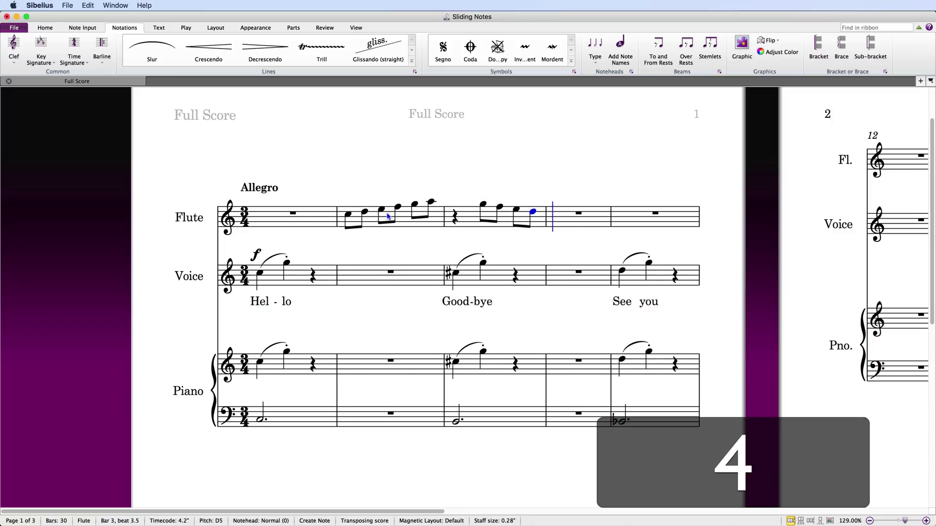
type("c")
key("alt+super+Right")
key("alt+super+Right")
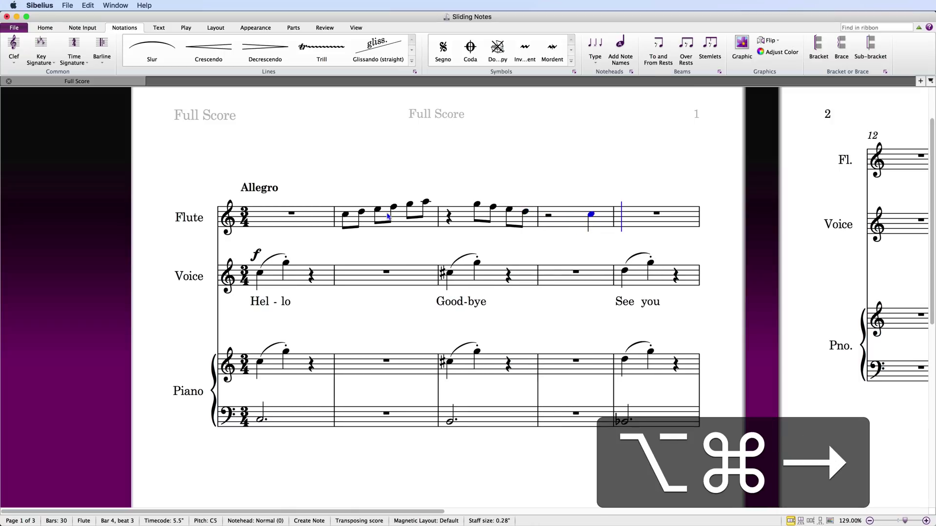
key("alt+super+Left")
key("alt+super+Left")
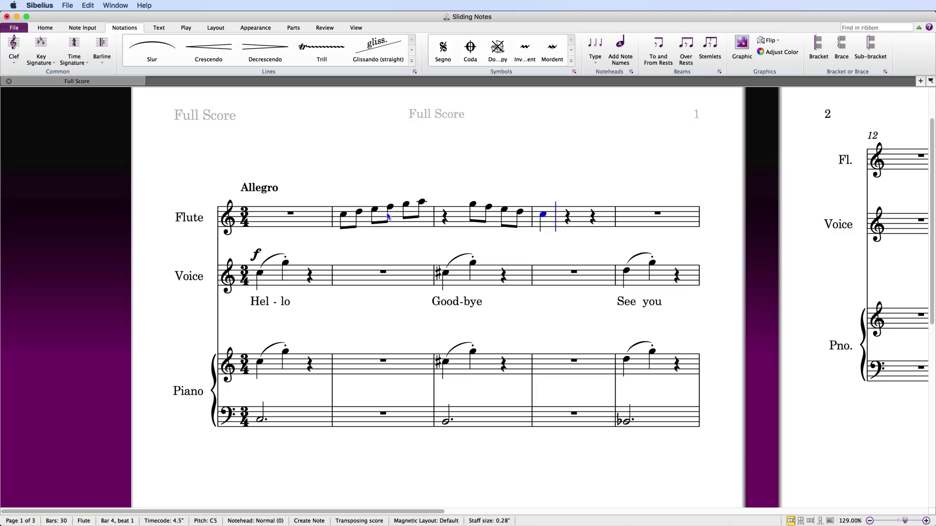
key("Escape")
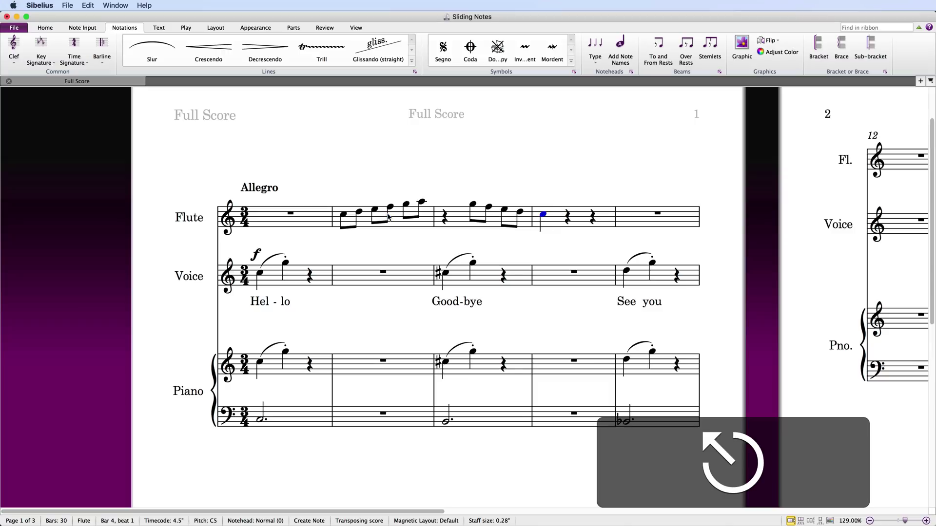
Step: Slide the two-note "Hello" passage of the voice and upper piano staff four beats later from bar 1 into bar 2
left_click(260, 275)
left_click(288, 351, "shift")
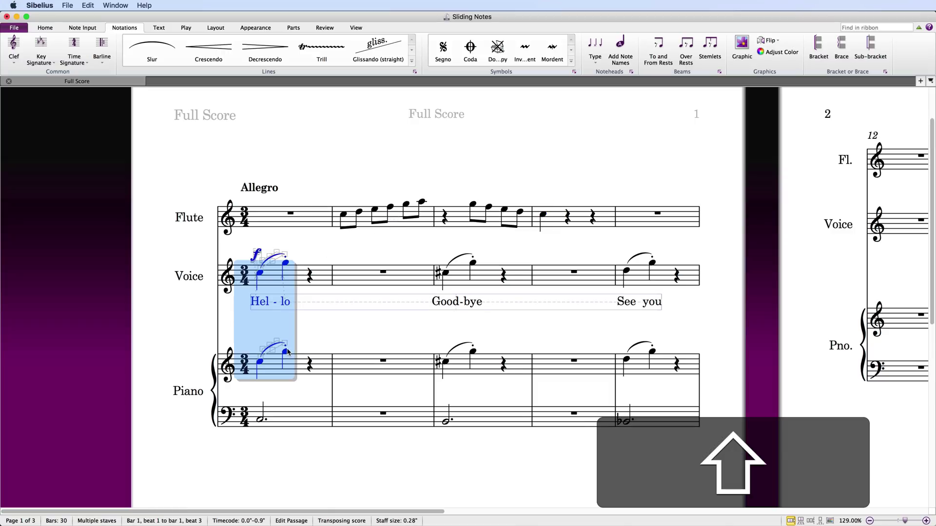
key("alt+super+Right")
key("alt+super+Right")
key("alt+super+Right")
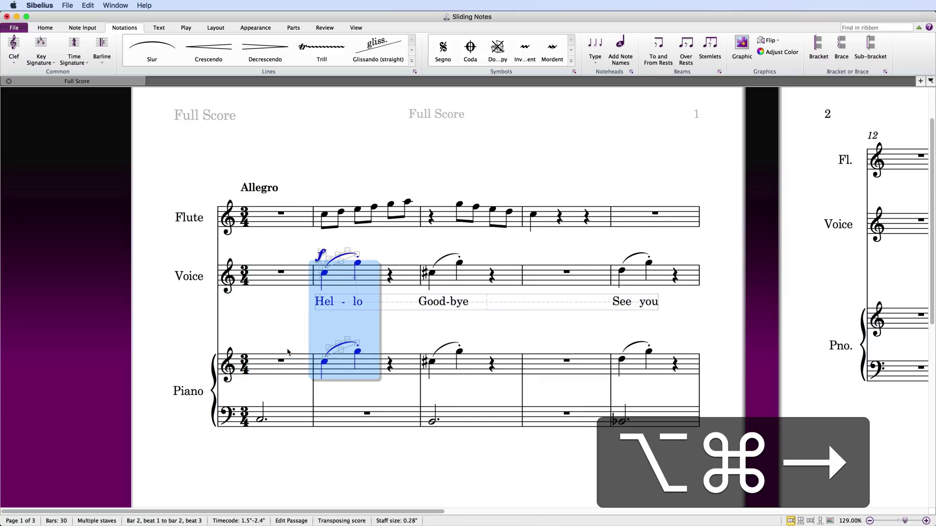
key("alt+super+Right")
Step: Slide the voice and piano "Hello" passage back to beat 1 of bar 1 and deselect it
key("alt+super+Left")
key("alt+super+Left")
key("alt+super+Left")
key("alt+super+Left")
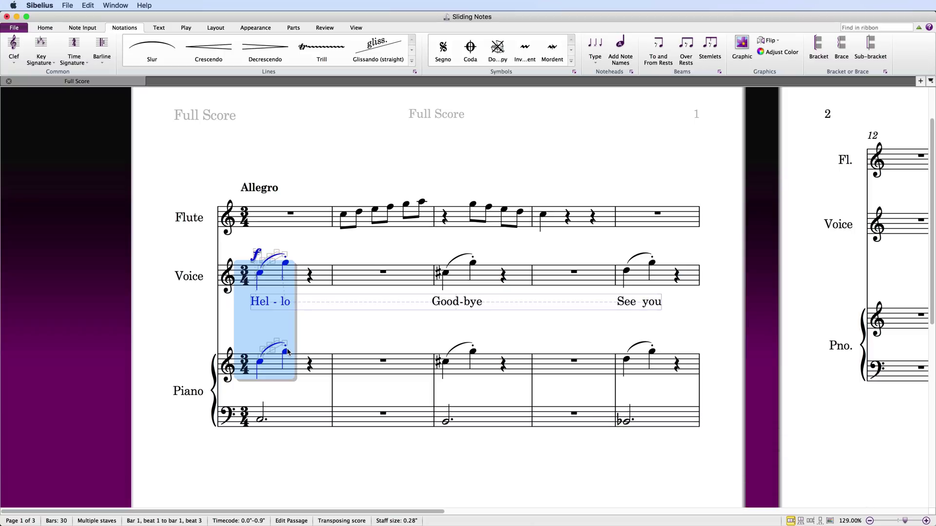
key("Escape")
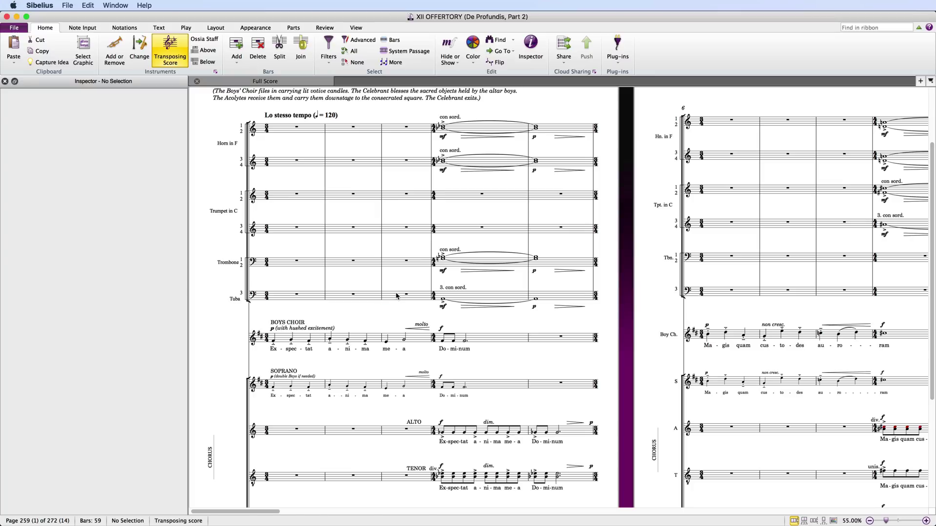
Step: Check the staff size of the Tuba staff at bar 3 and at bar 36
left_click(397, 296)
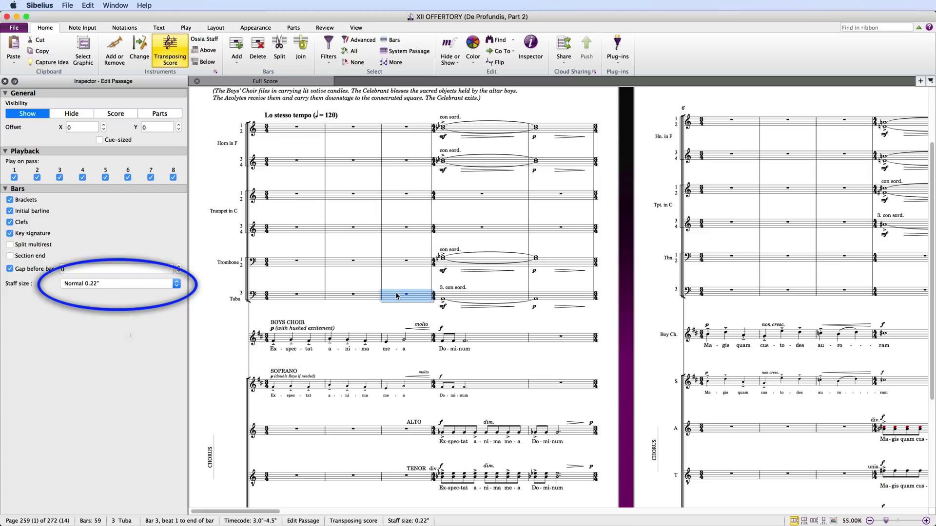
key("End")
key("End")
key("End")
key("End")
key("End")
key("End")
key("End")
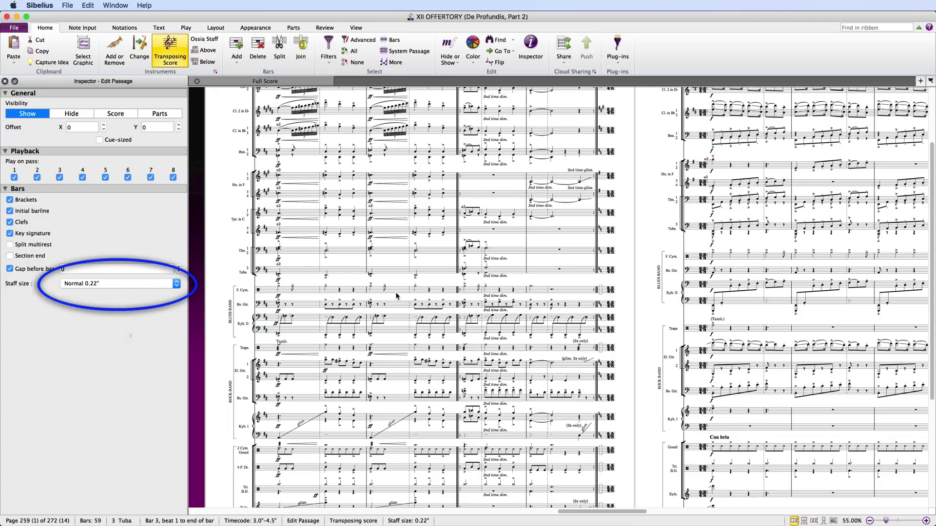
left_click(554, 271)
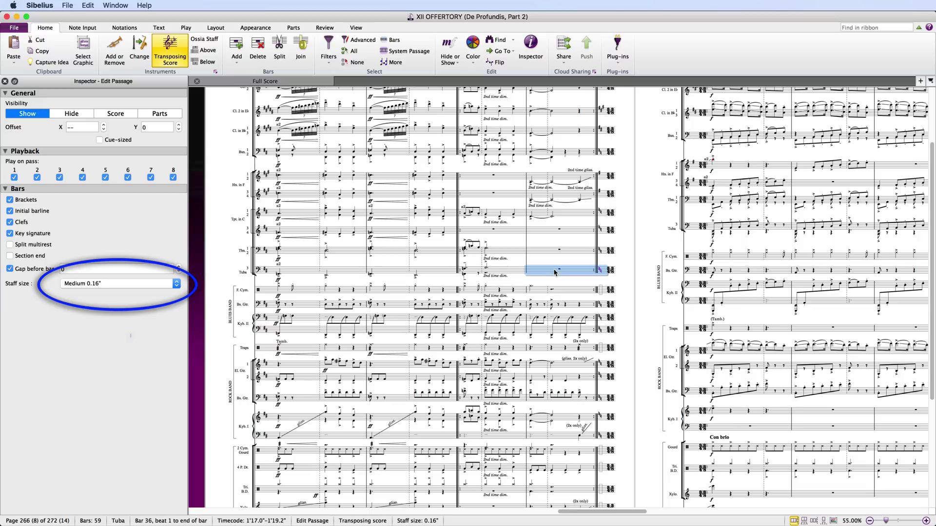
Step: Set the Finger Cymbals staff size to Normal 0.22" from bar 55 to the end of bar 59 on the score's last page
key("End")
key("End")
key("End")
key("End")
key("End")
key("End")
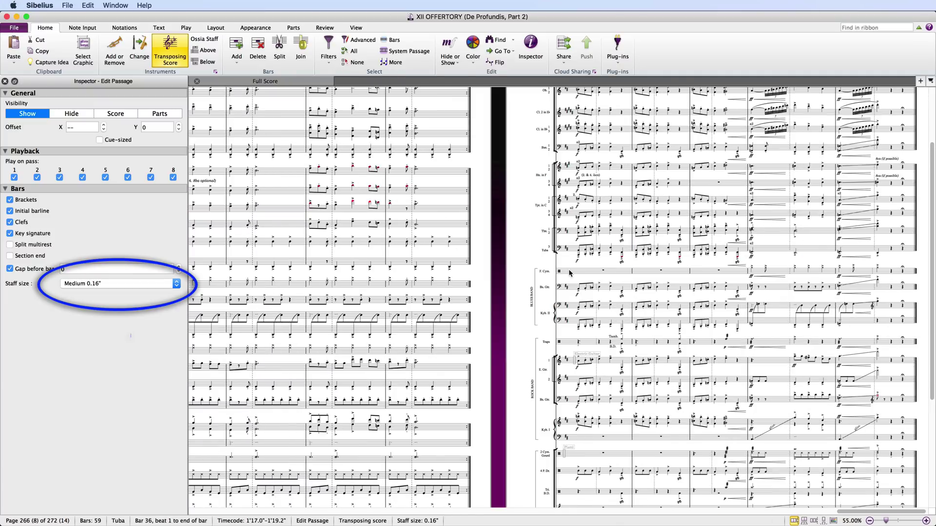
left_click(578, 274)
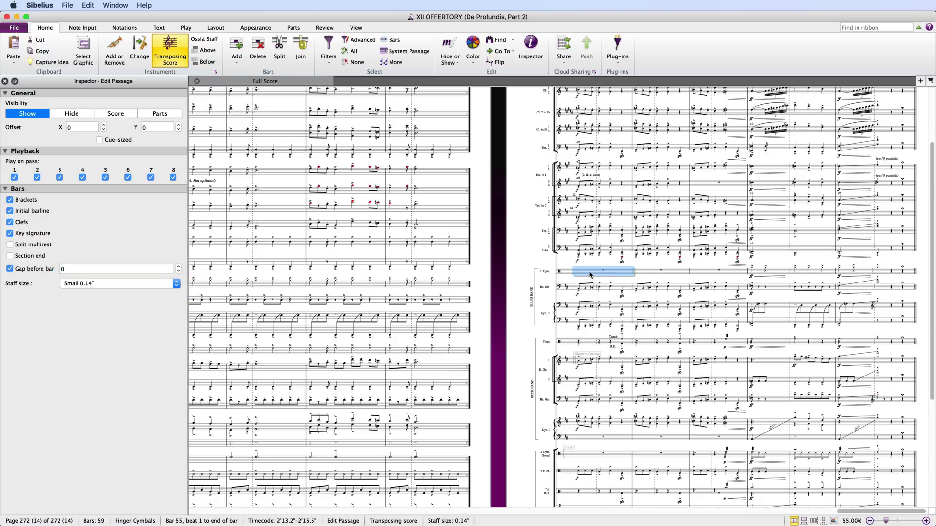
key("shift+super+End")
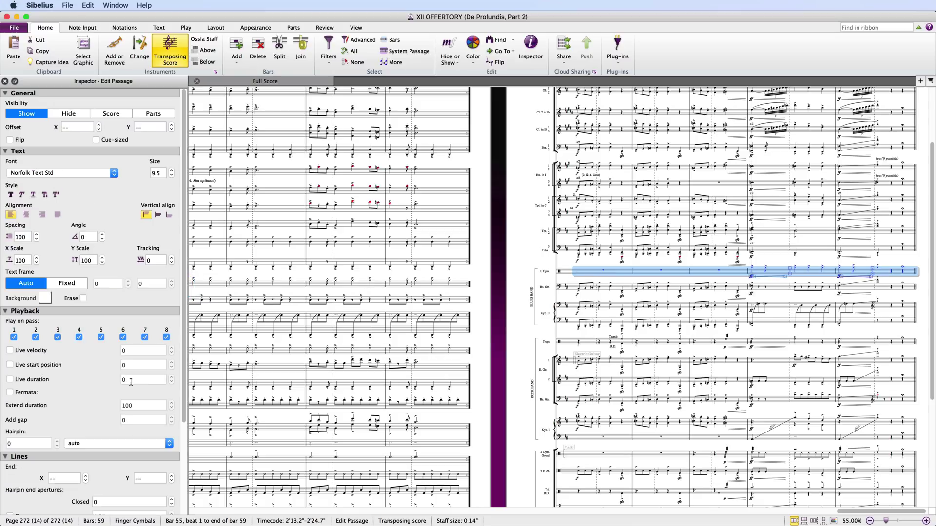
scroll(131, 385, "down", 5)
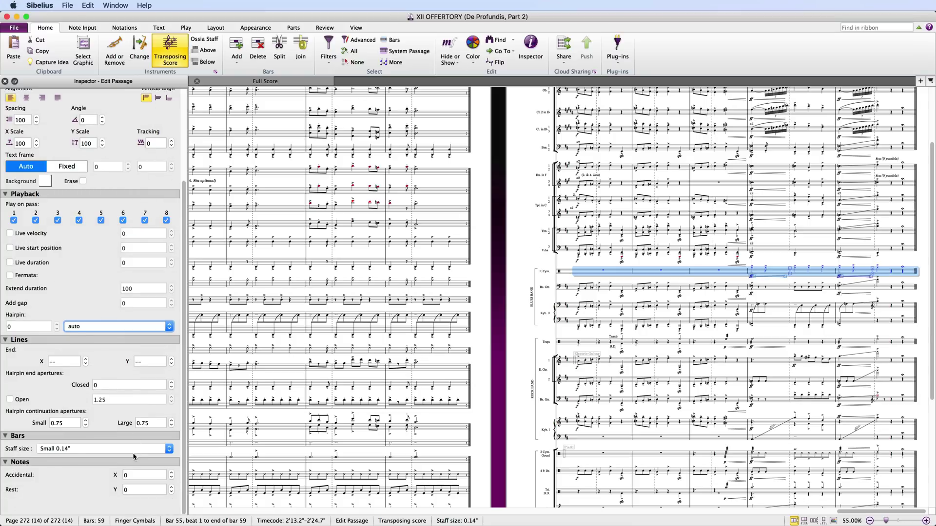
left_click(134, 449)
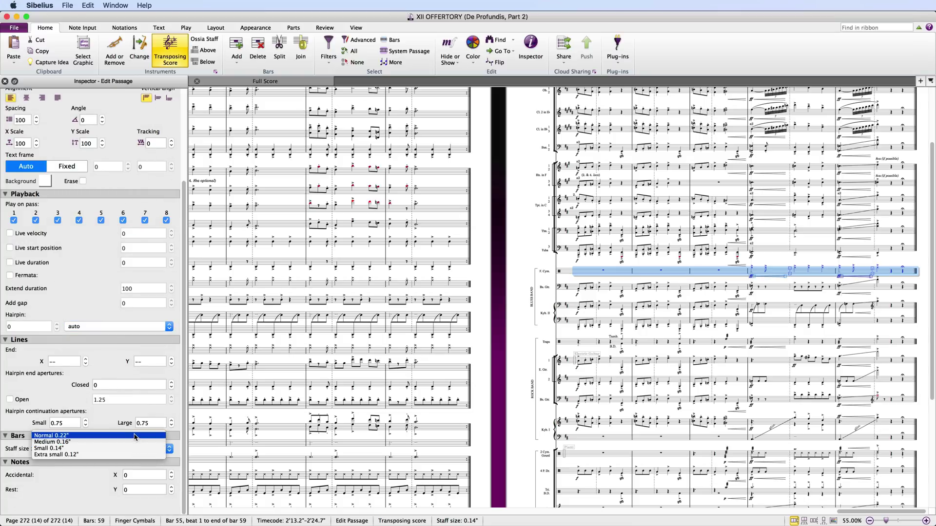
left_click(135, 437)
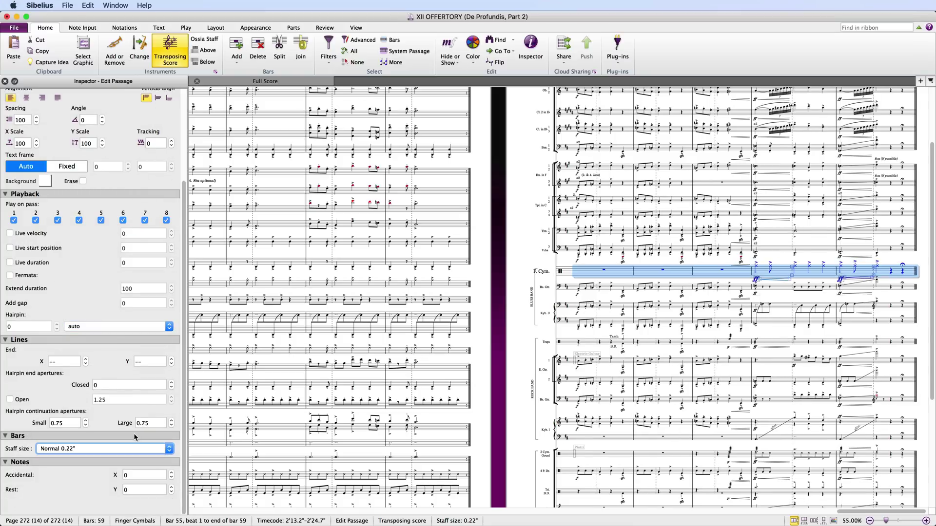
Step: Reduce the selected Finger Cymbals passage to Extra small 0.12" and change its staff size back to Small 0.14"
left_click(135, 450)
left_click(135, 471)
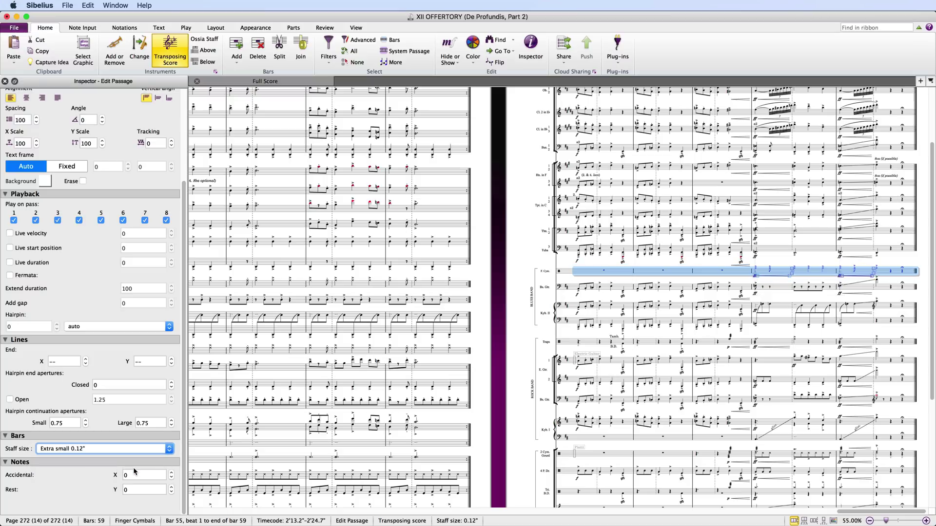
left_click(136, 451)
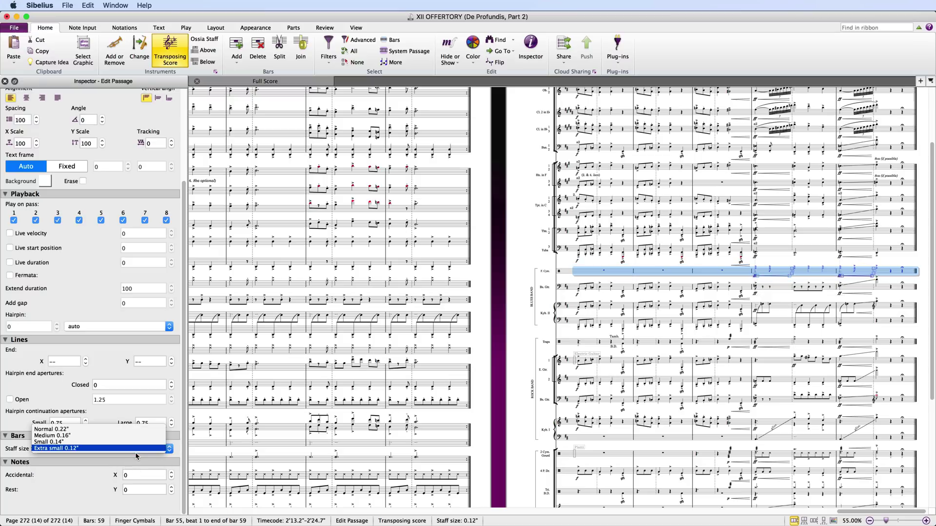
left_click(136, 442)
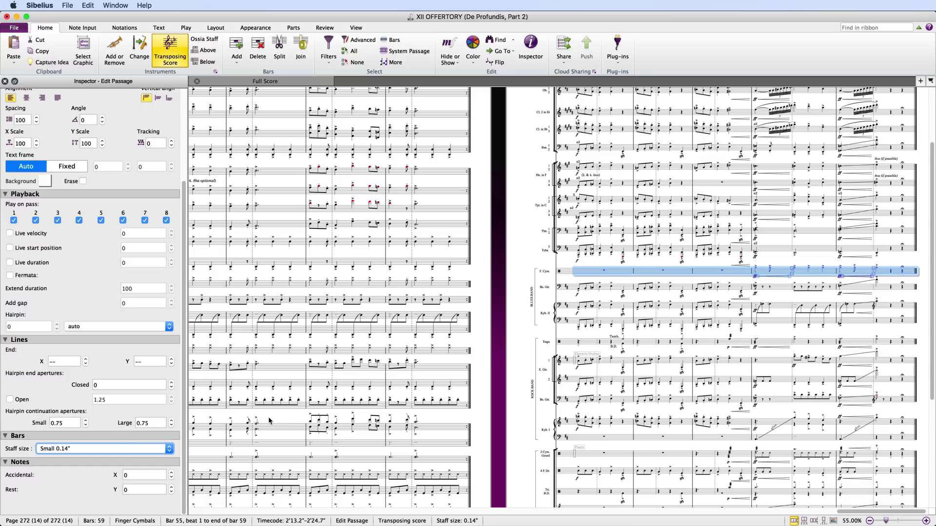
Step: Open the Add or Remove Instruments settings and set the 1 Clarinet in Bb 3 staff size to Extra small 0.12"
key("i")
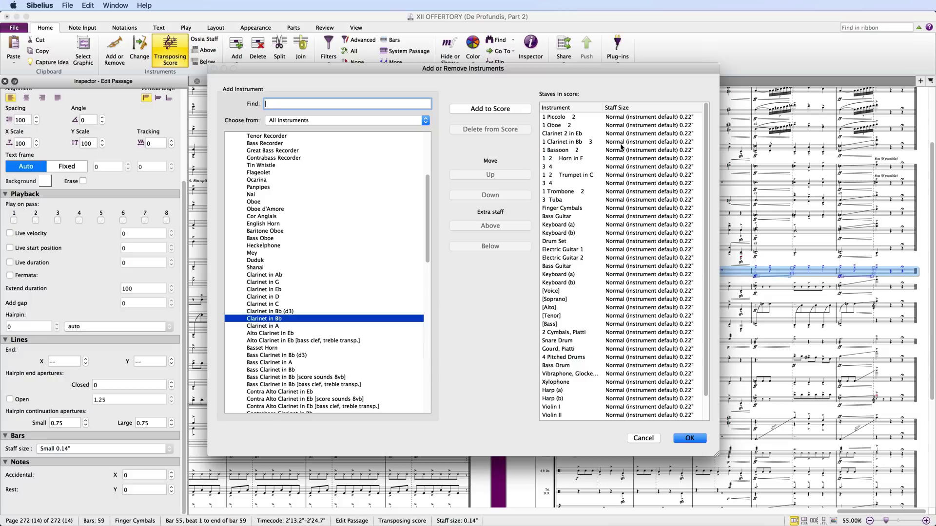
left_click(643, 145)
left_click(652, 145)
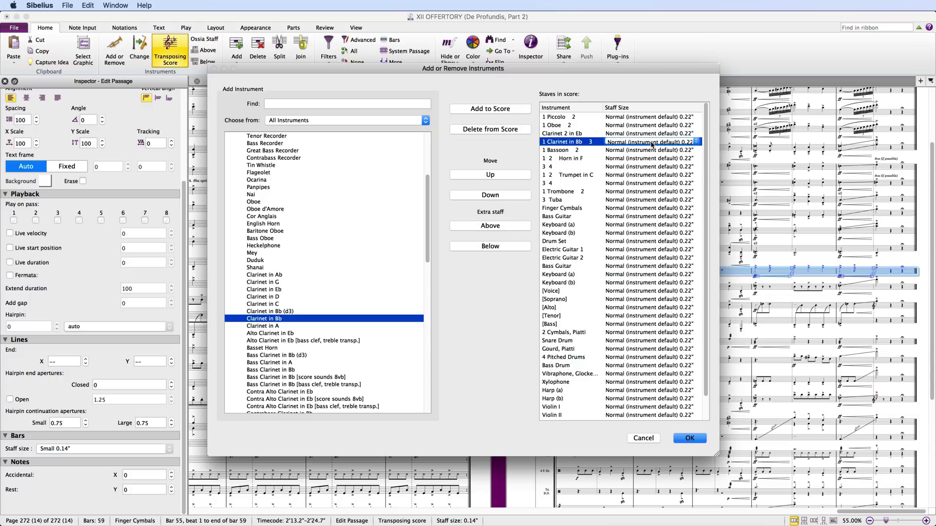
left_click(652, 145)
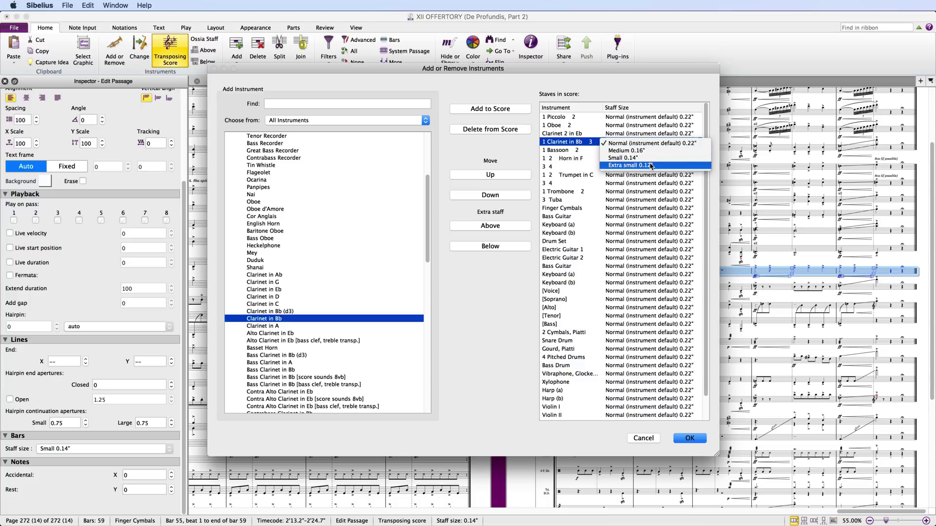
left_click(651, 166)
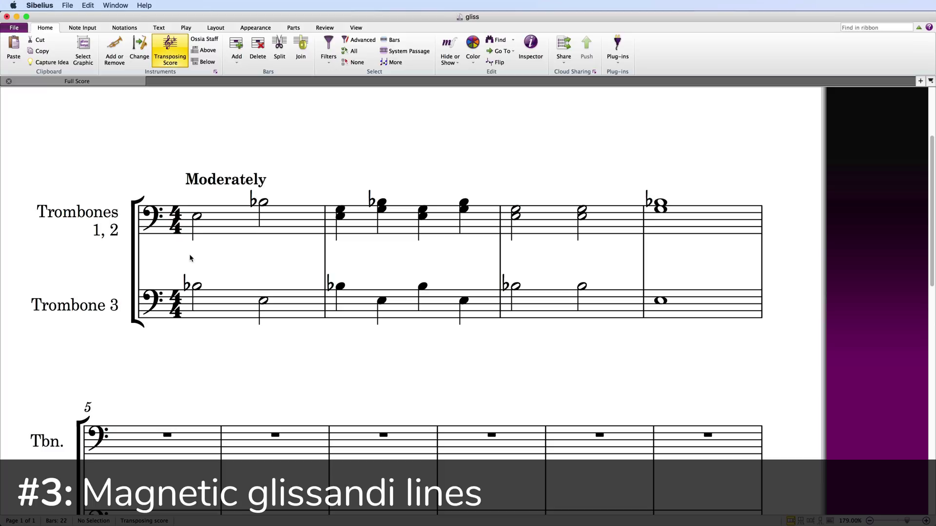
Step: Add a Glissando (straight) line from the first half note of bar 1 in the Trombones 1, 2 staff
left_click(195, 220)
key("l")
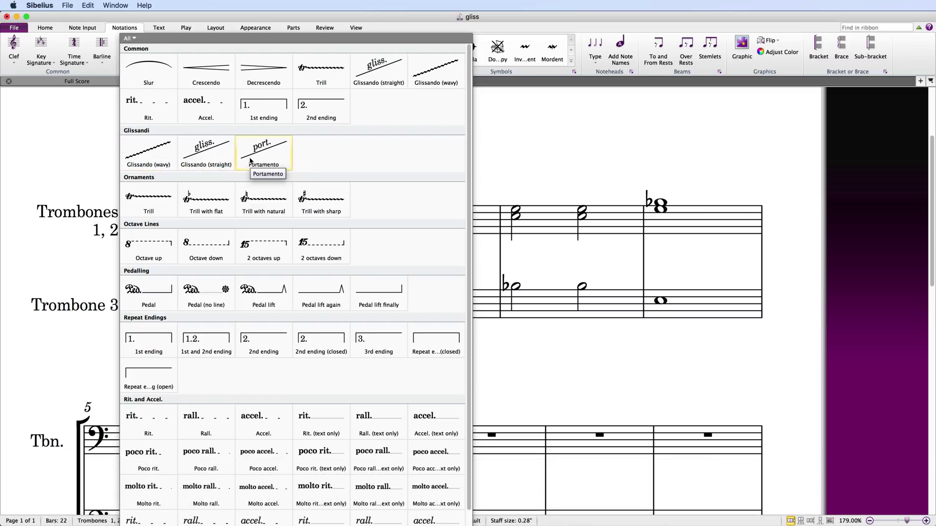
left_click(208, 159)
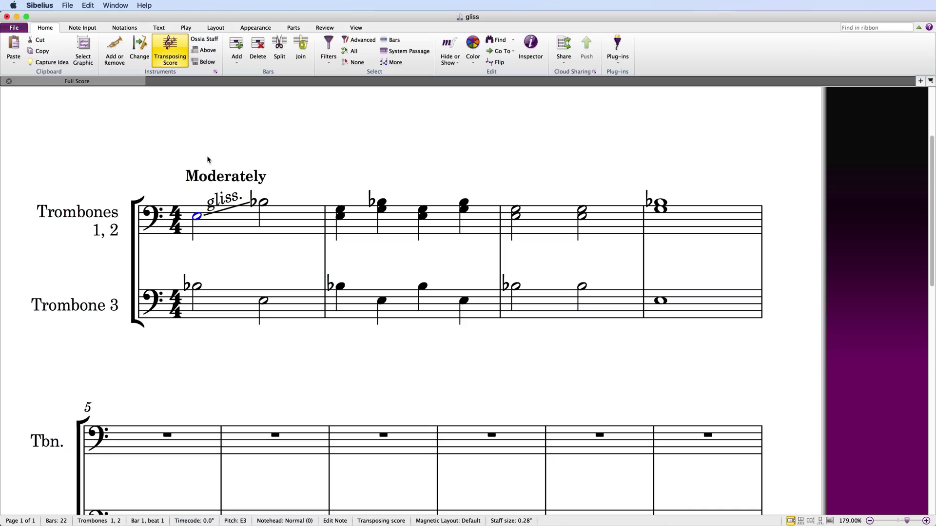
Step: Add Glissando (straight) lines to all notes in bars 2 and 3 of both trombone staves and clear the selection
left_click(356, 226)
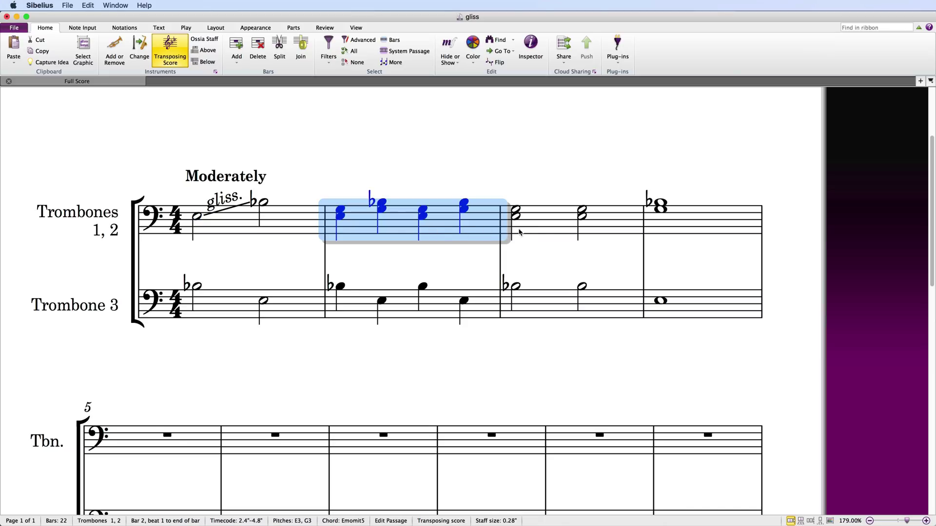
left_click(540, 231, "shift")
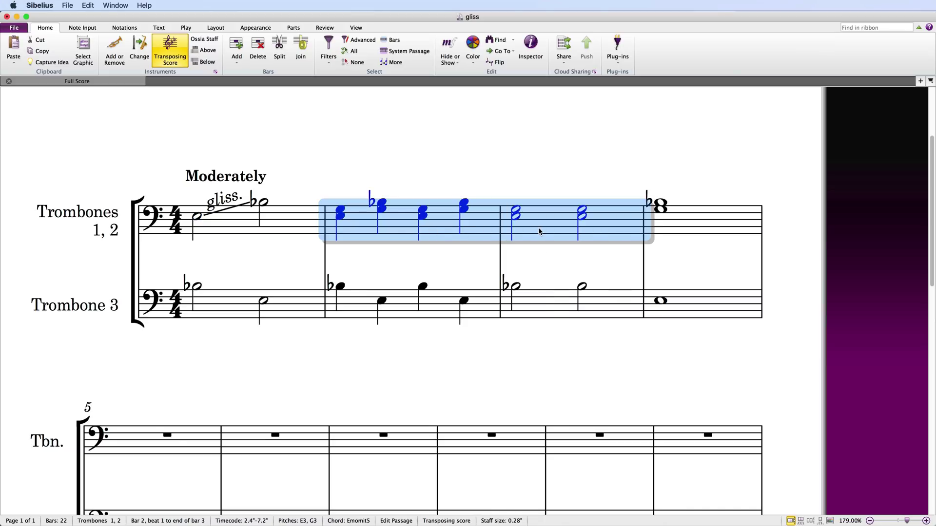
left_click(545, 303, "shift")
key("l")
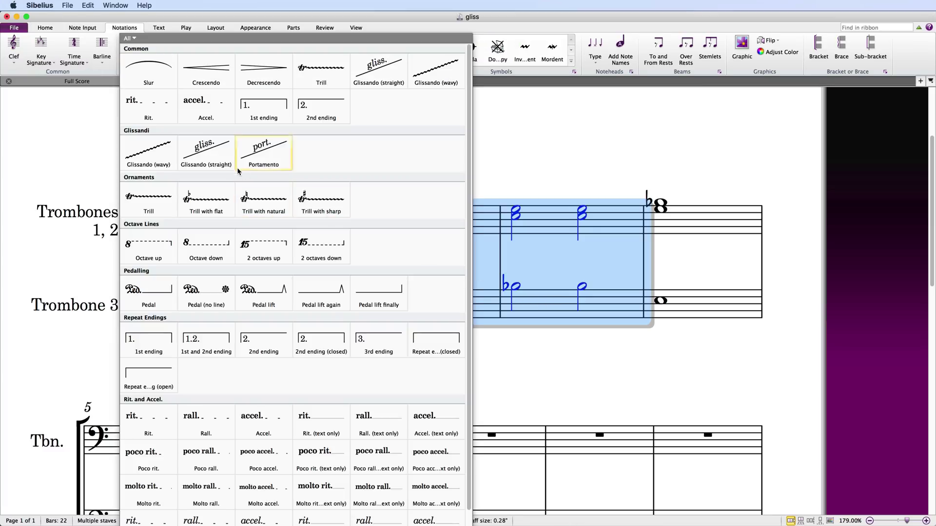
left_click(206, 151)
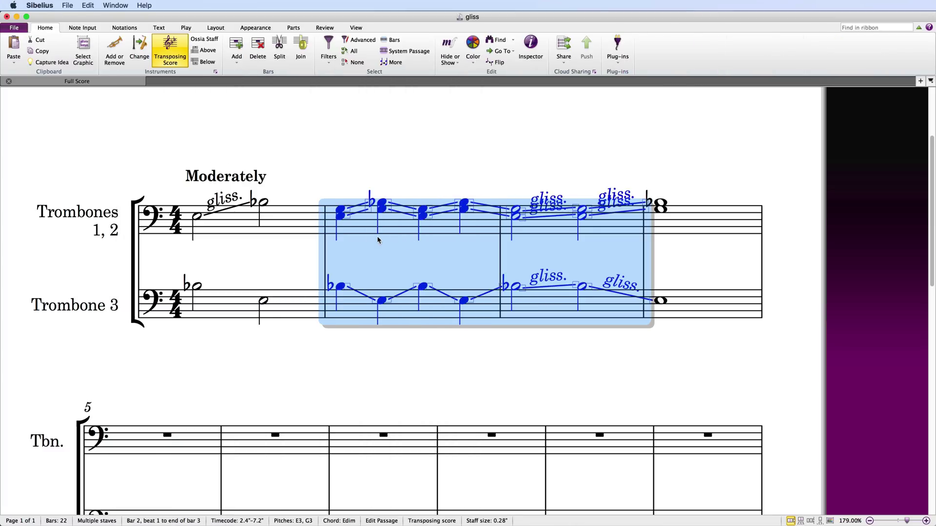
key("Escape")
Step: Test the glissando attachments by nudging the first chord of bar 2 and switching the flat on bar 1's second note off and on
left_click(342, 216)
mouse_move(343, 217)
left_mouse_down()
mouse_move(342, 238)
mouse_move(338, 174)
mouse_move(341, 213)
left_mouse_up()
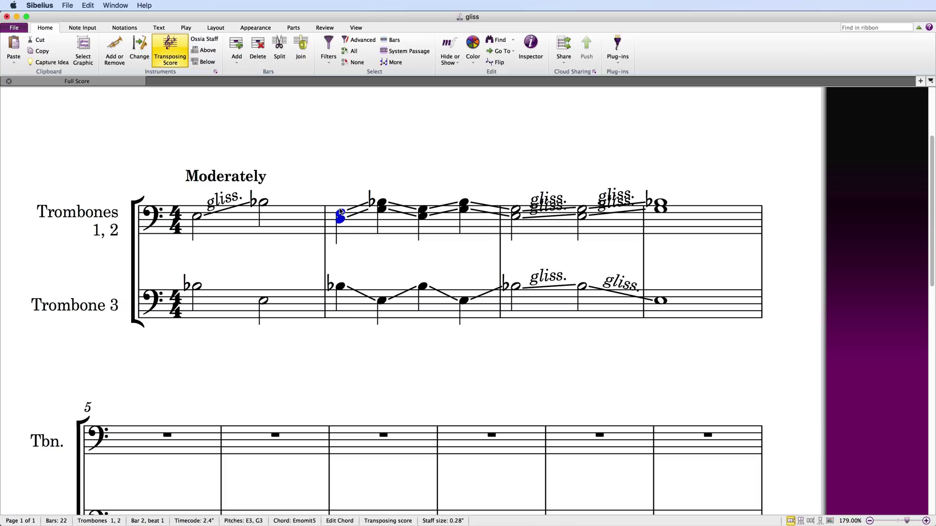
mouse_move(262, 204)
left_mouse_down()
mouse_move(262, 222)
mouse_move(266, 204)
left_mouse_up()
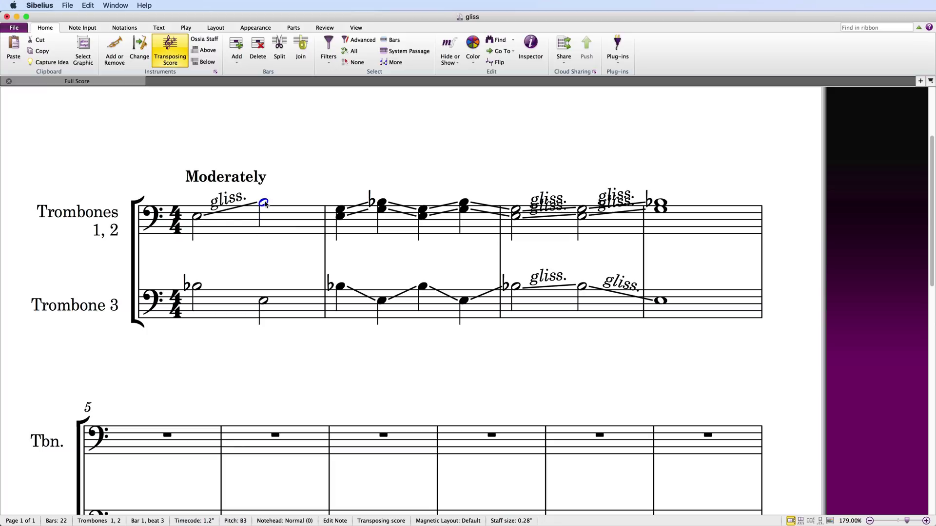
key("KP_9")
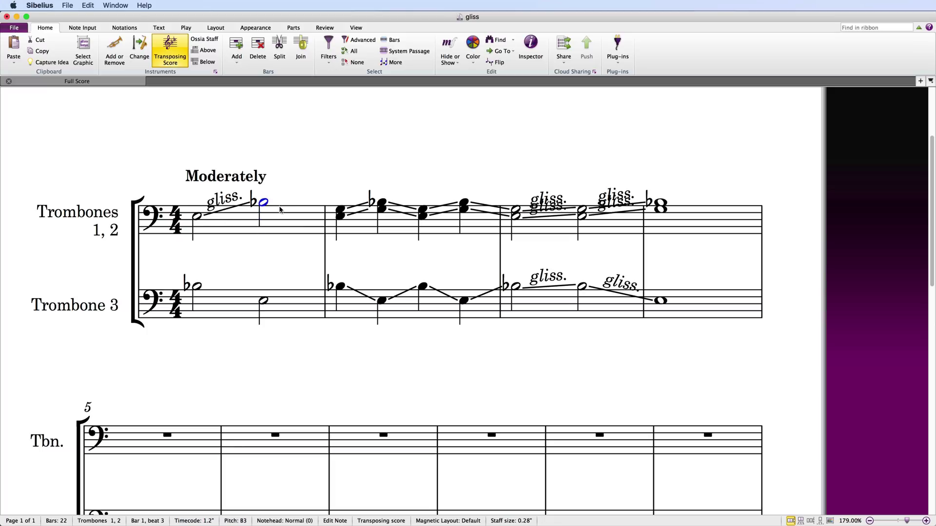
key("KP_9")
key("KP_9")
key("KP_9")
key("KP_9")
Step: Change the slide style in bars 2 and 3 of both trombone staves to Glissando (wavy) and next to Portamento
left_click(347, 225)
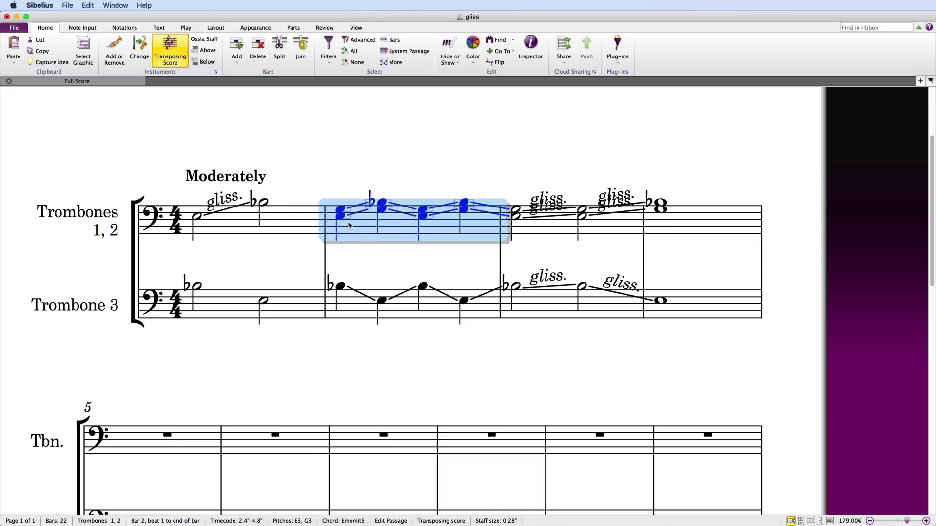
left_click(628, 304, "shift")
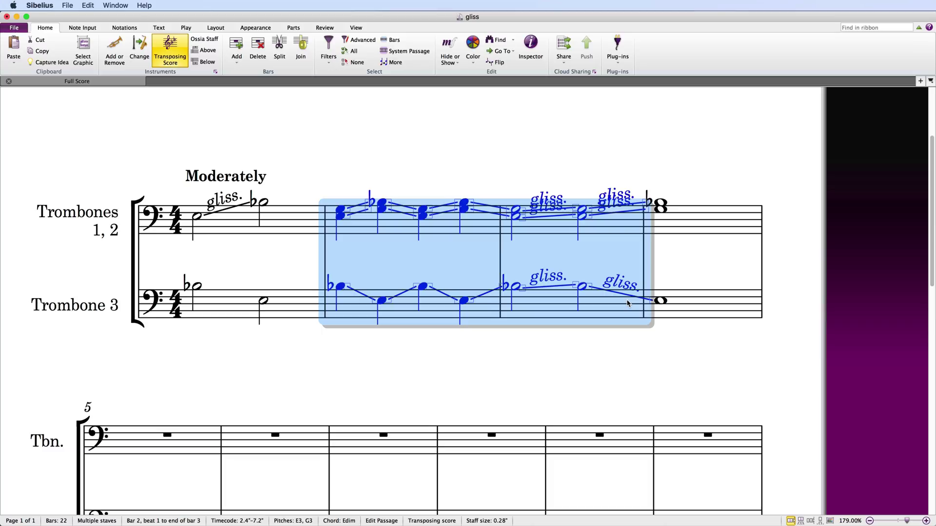
key("super+alt+i")
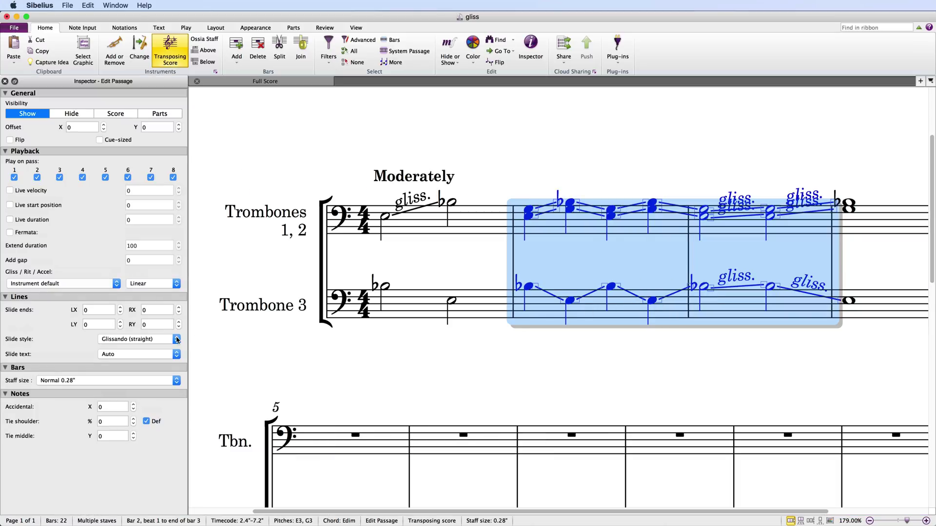
left_click(176, 340)
left_click(172, 347)
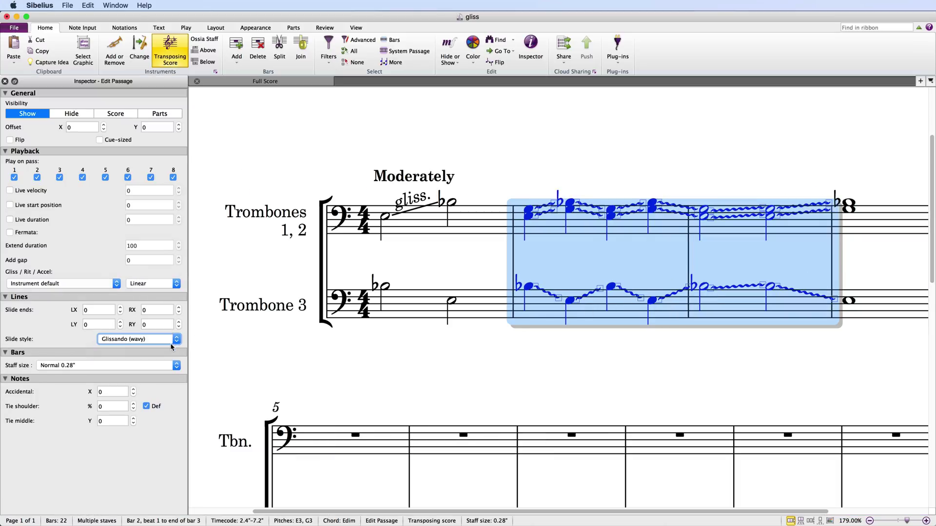
left_click(173, 340)
left_click(168, 348)
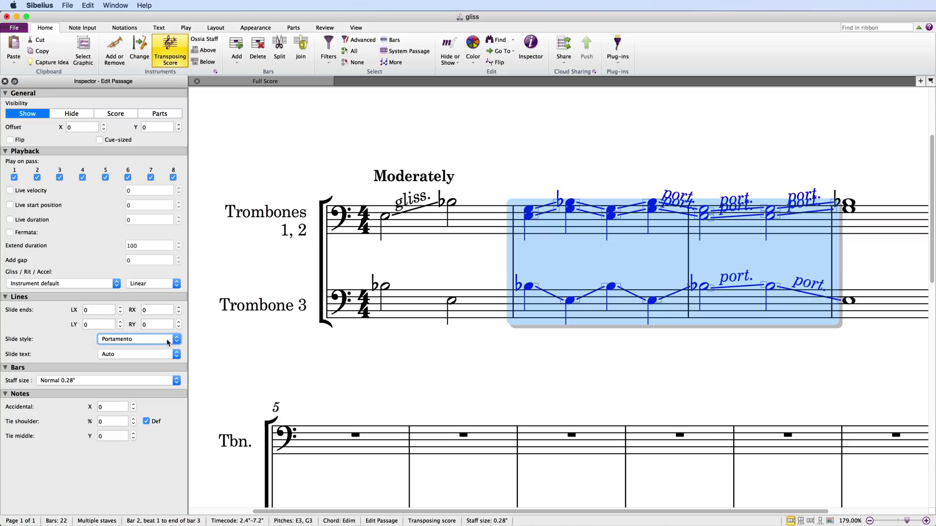
Step: Set the slide style of the glissandi in bars 2 and 3 to Glissando (straight) and their slide text to Off
left_click(168, 343)
left_click(169, 347)
left_click(168, 343)
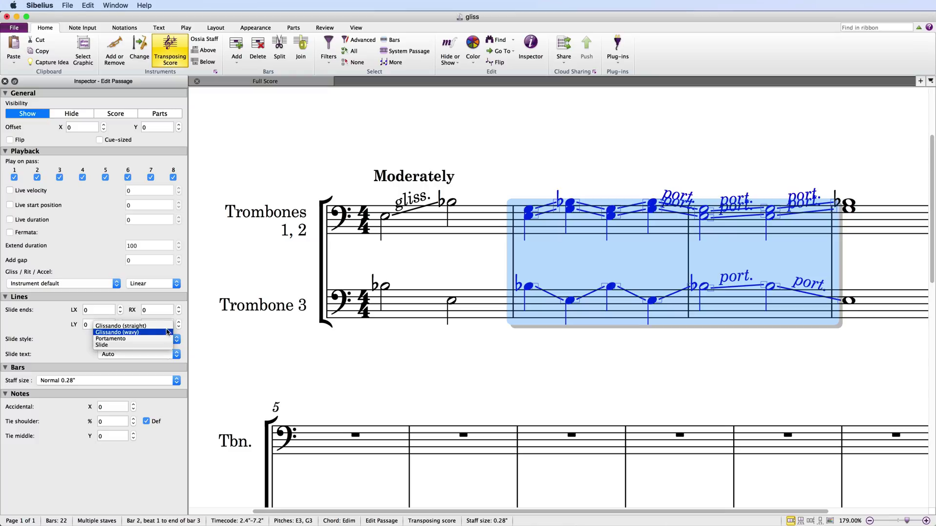
left_click(167, 326)
left_click(170, 354)
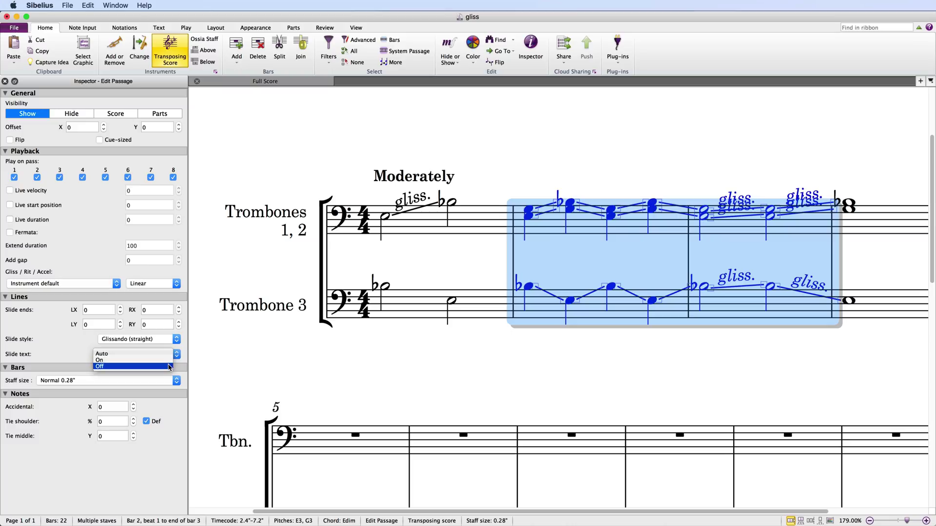
left_click(169, 366)
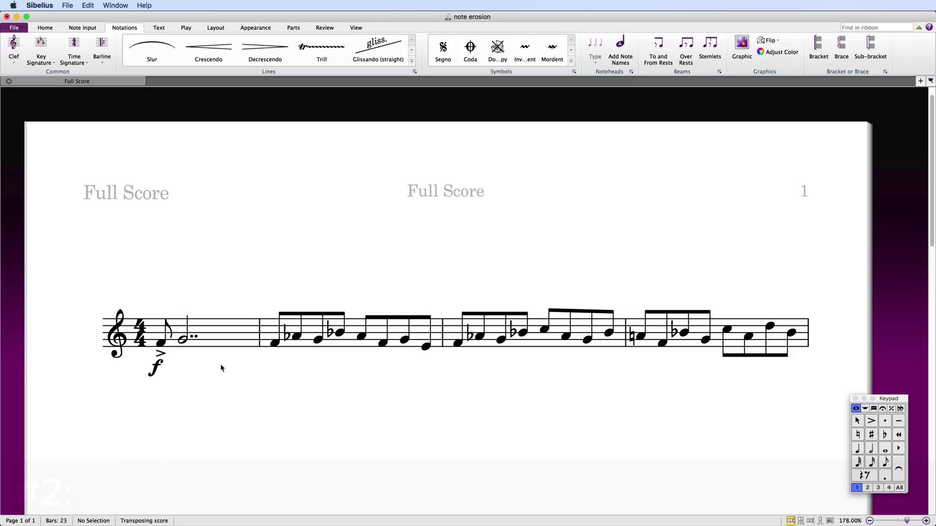
Step: Lengthen the accented eighth-note F in bar 1 to a quarter note, a half note and finally a dotted half note
left_click(161, 344)
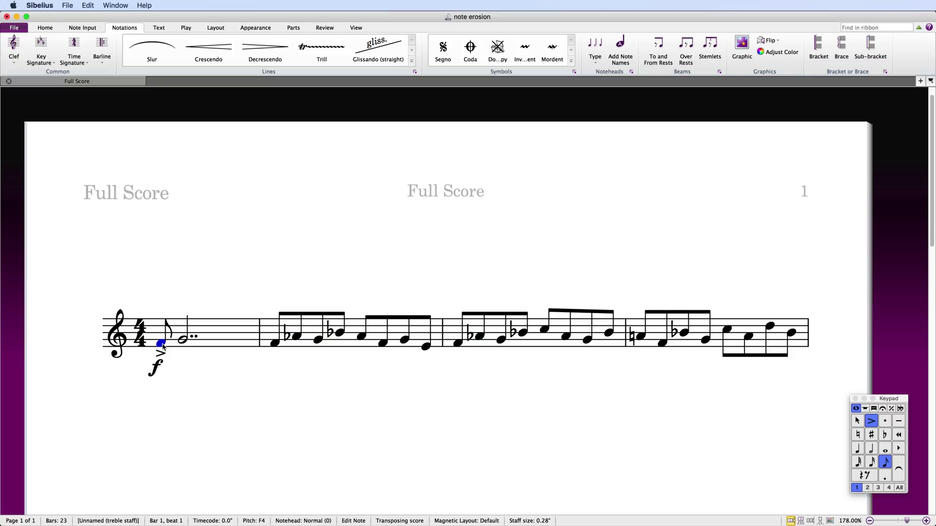
key("4")
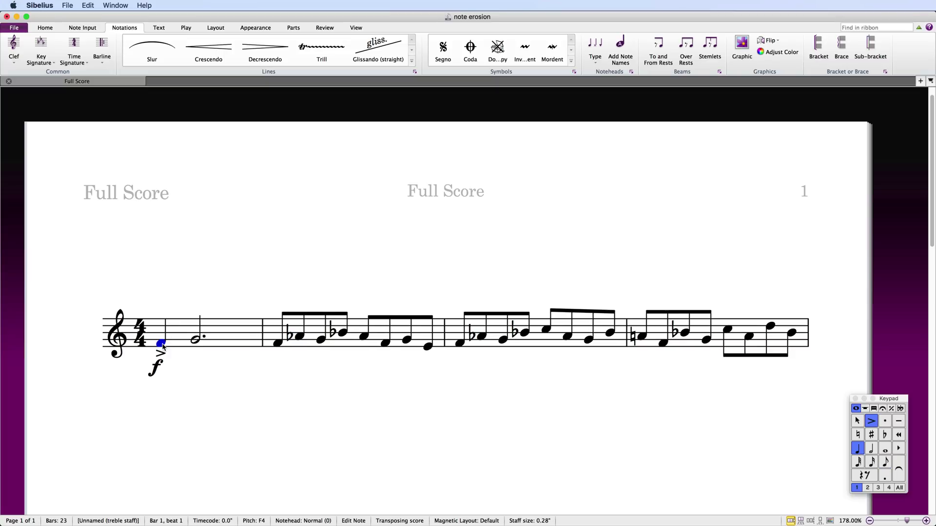
key("5")
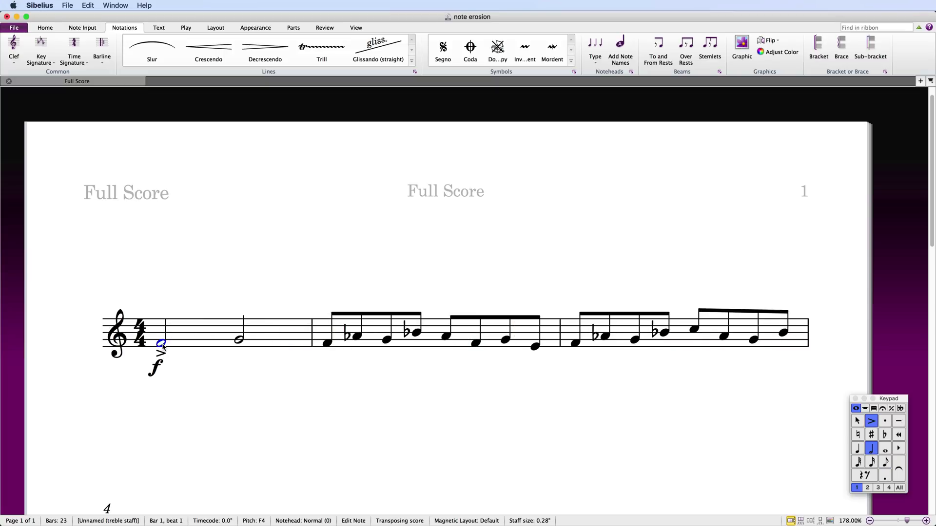
key("period")
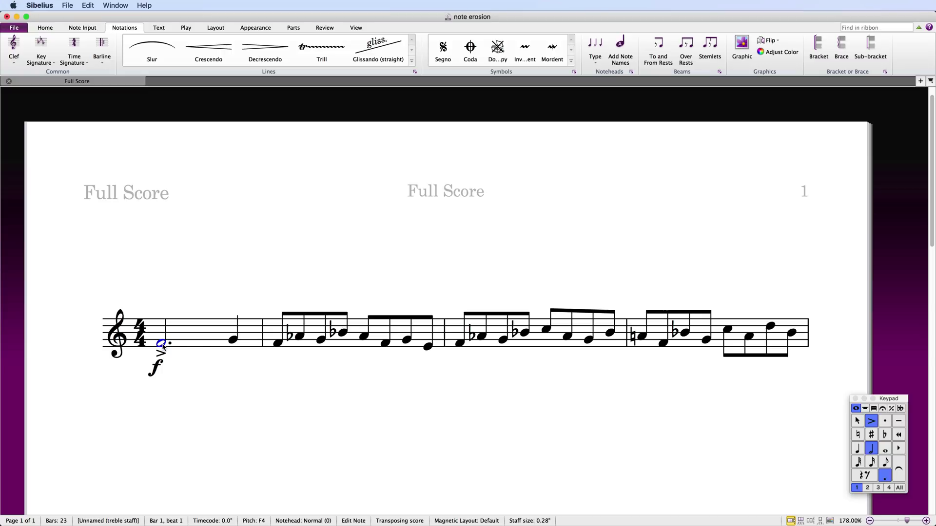
Step: Apply a rhythm dot to all the eighth notes in bars 2 to 4
left_click(314, 333)
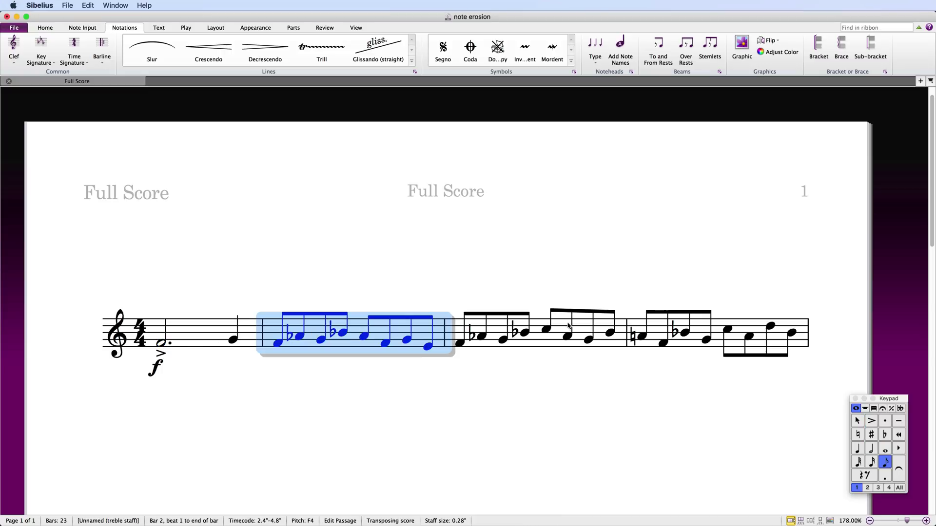
left_click(719, 326, "shift")
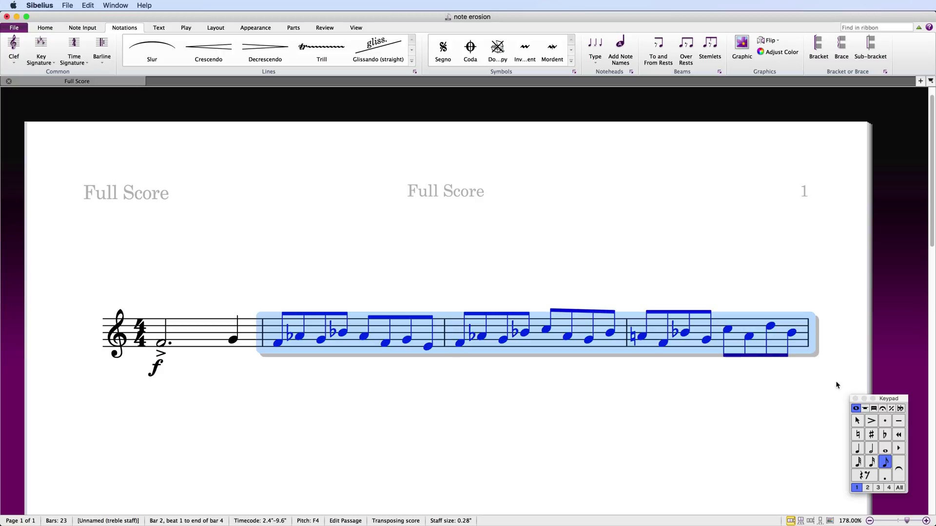
left_click(885, 477)
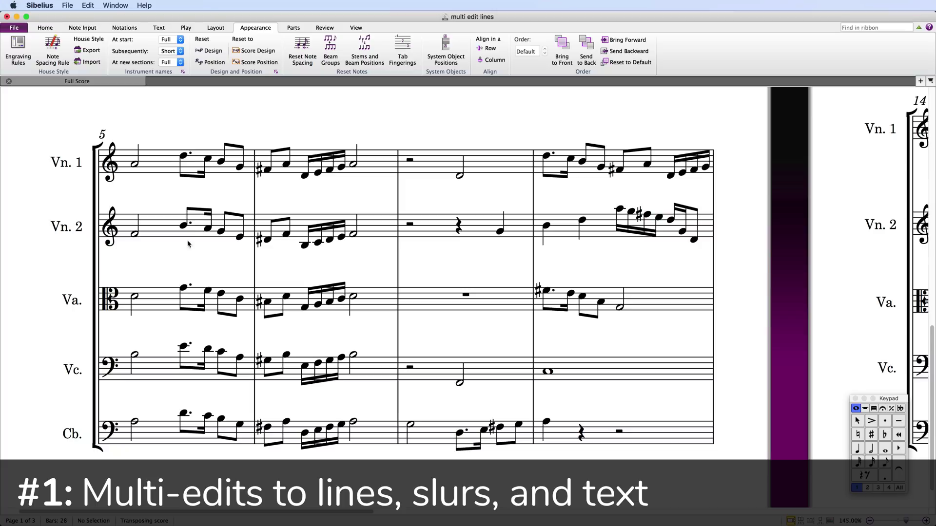
Step: Add slurs and crescendo hairpins to all five string staves at once, from bar 5 beat 3 to the end of bar 6
left_click(185, 157)
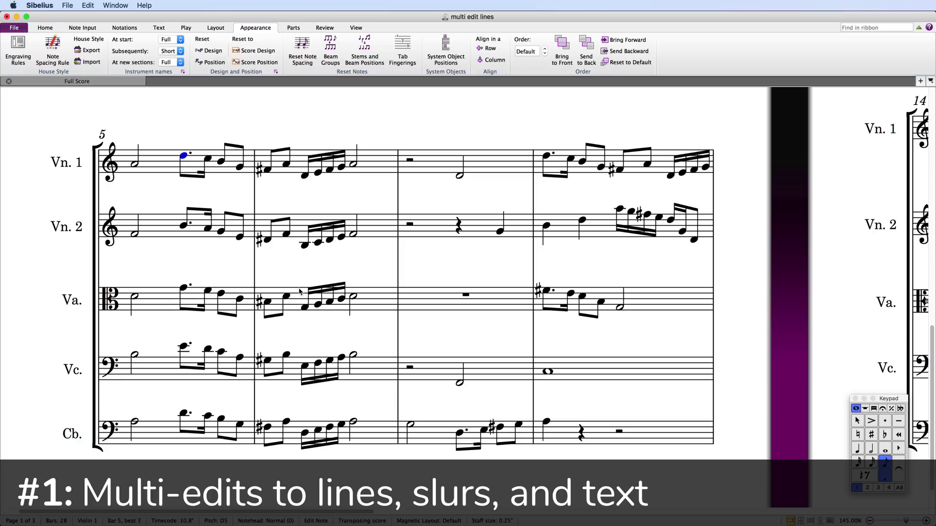
left_click(354, 424, "shift")
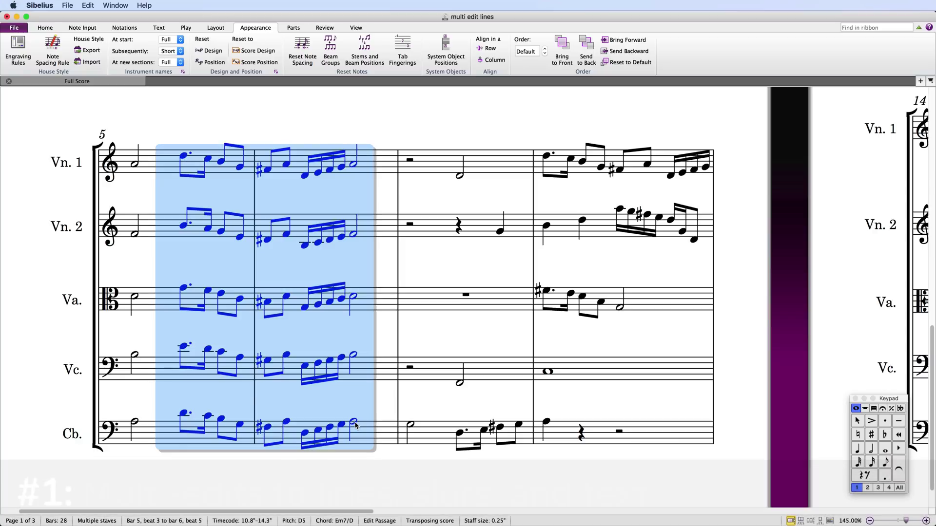
key("s")
key("Escape")
key("h")
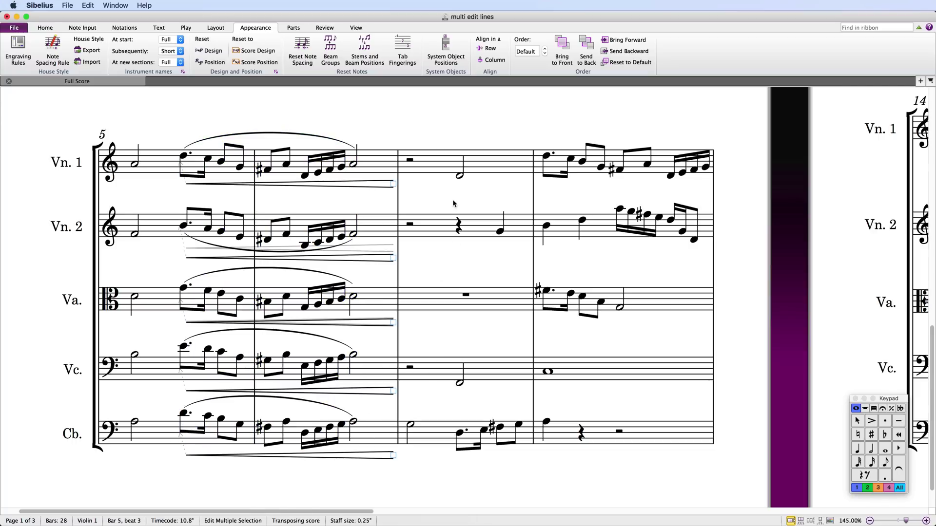
Step: Add slurs and crescendo hairpins to all five string staves from bar 7 beat 3 through bar 8
left_click(460, 178)
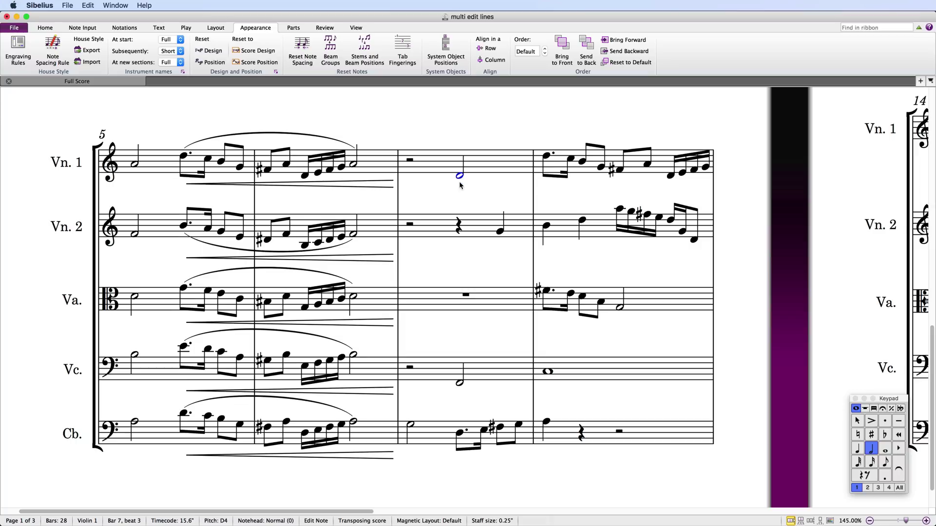
left_click(622, 432, "shift")
key("s")
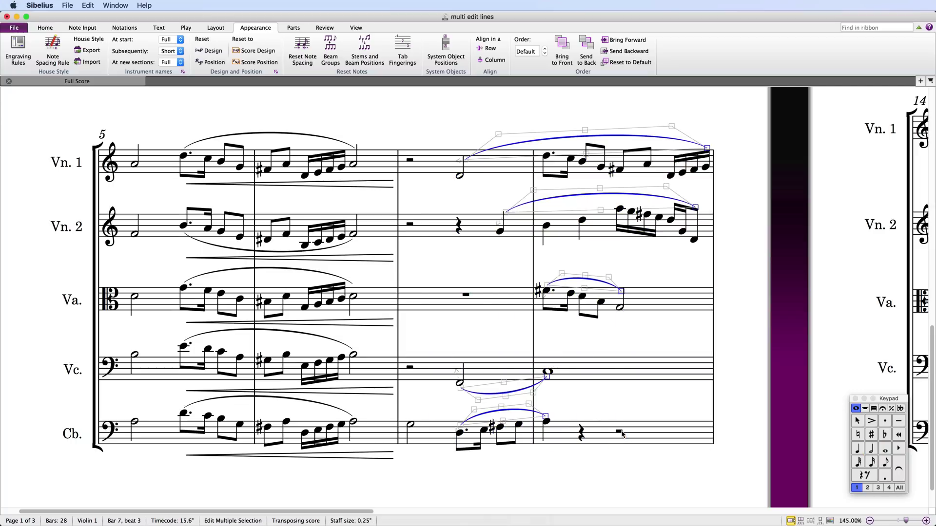
key("Escape")
key("h")
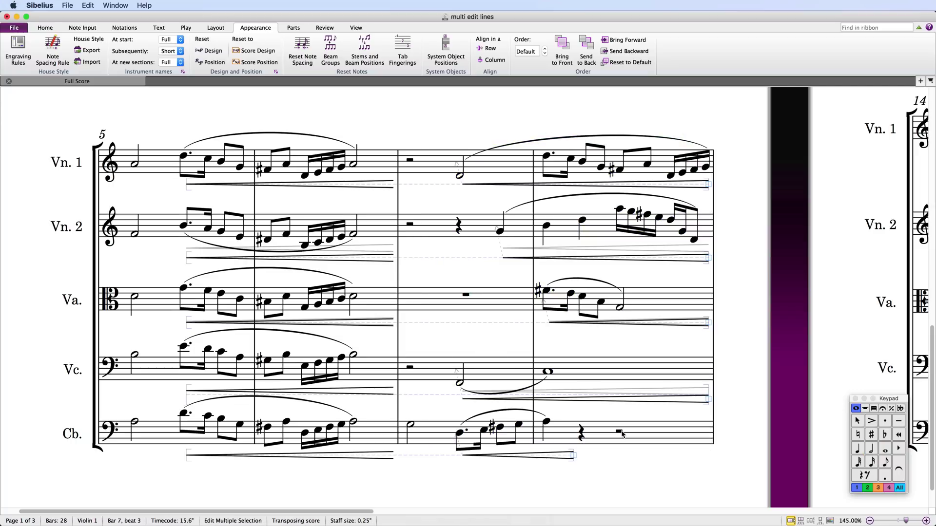
Step: Add slurs and crescendo hairpins to both voices of the string staves from bar 14 beat 3 through bar 15
left_click_drag(778, 438, 22, 455)
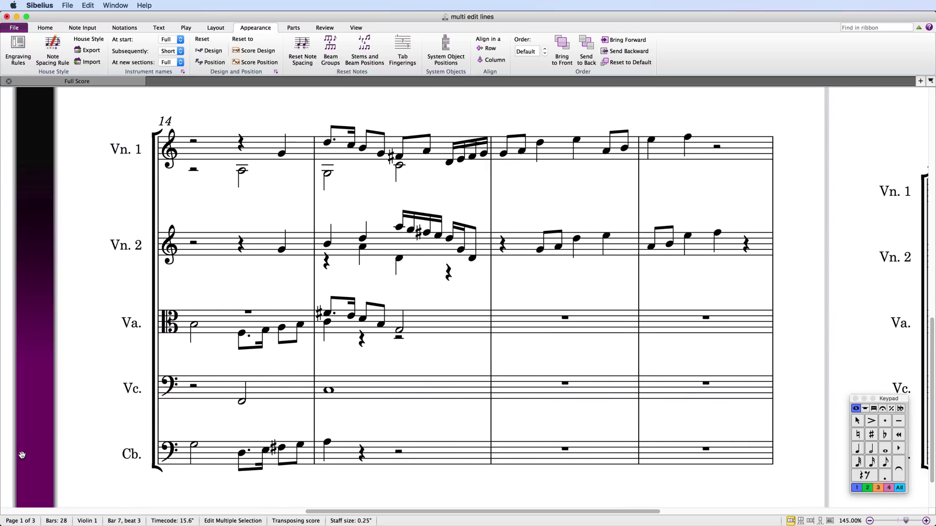
left_click(240, 143)
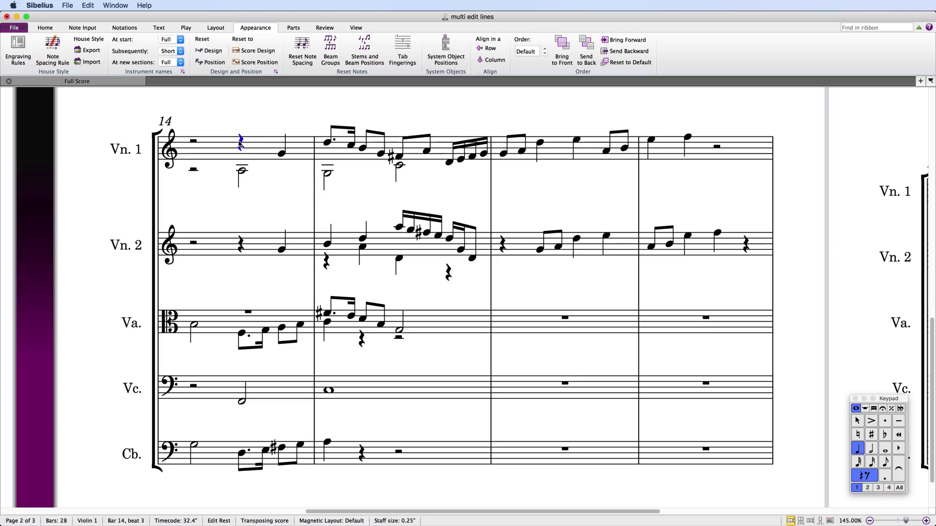
left_click(400, 453, "shift")
key("s")
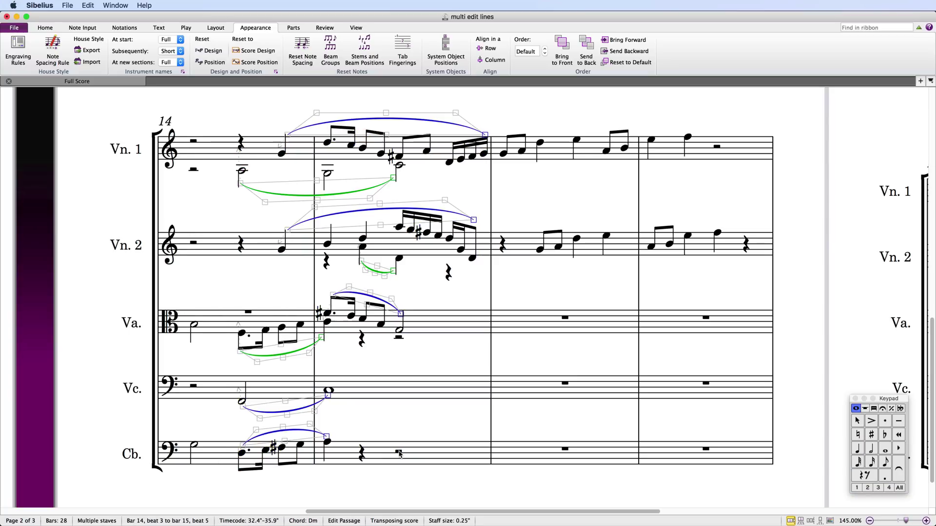
left_click(399, 453, "shift")
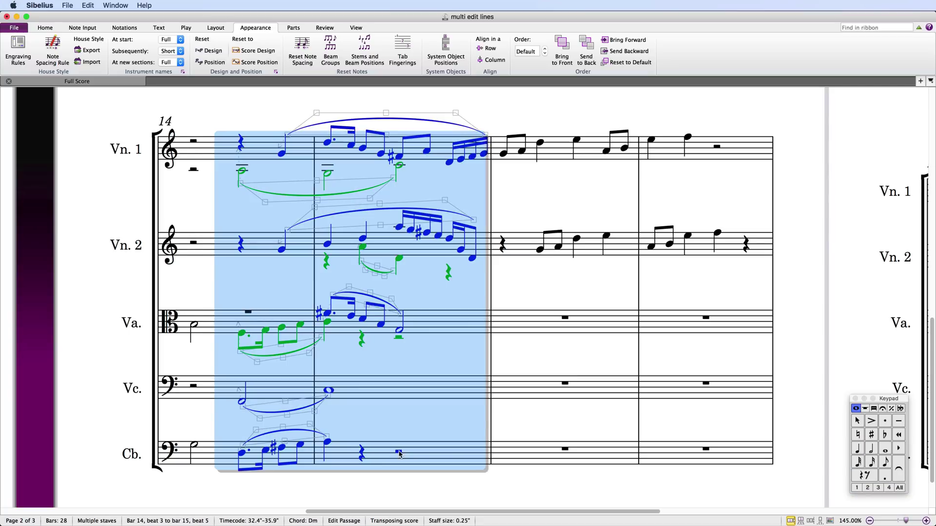
key("h")
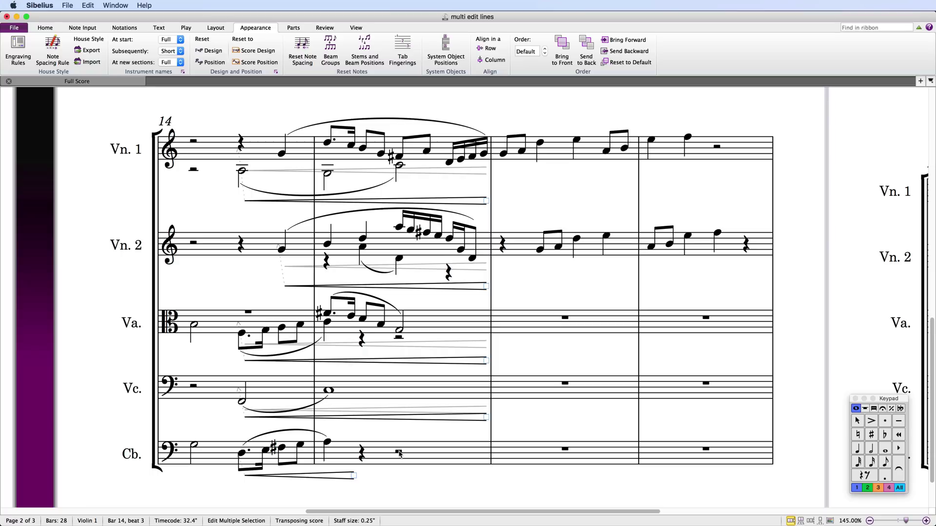
key("Escape")
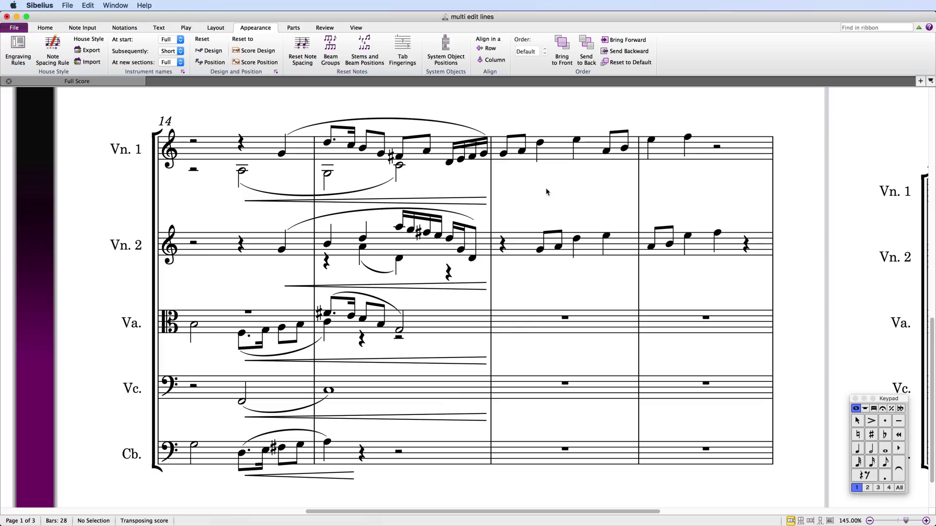
Step: Slur the four four-note phrases in bars 16 and 17 of Violin 1 and Violin 2 simultaneously, extending each slur to its last note
left_click(504, 154)
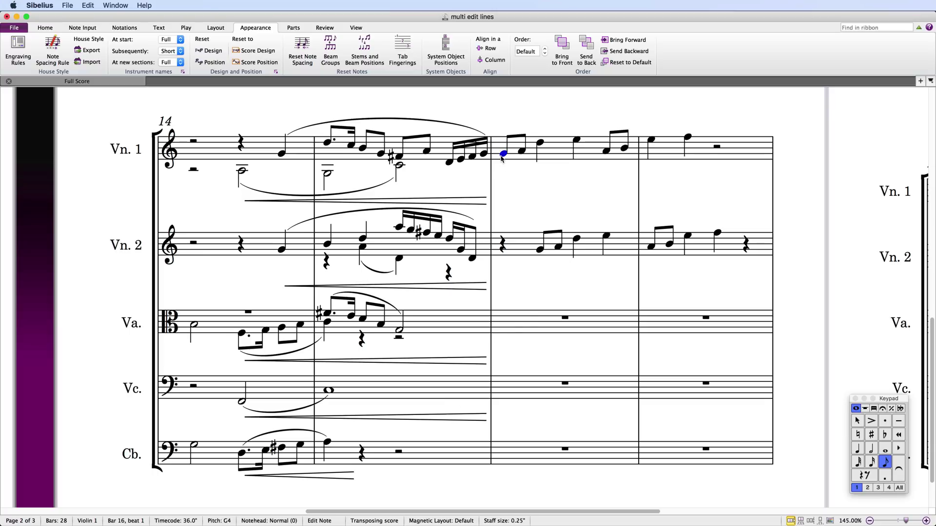
left_click(606, 151, "super")
left_click(540, 250, "super")
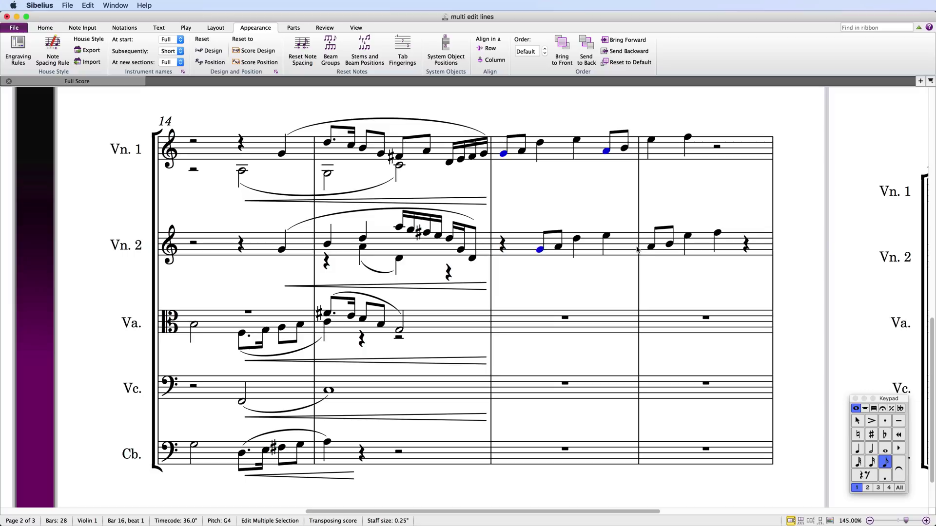
left_click(651, 247, "super")
key("s")
key("space")
key("space")
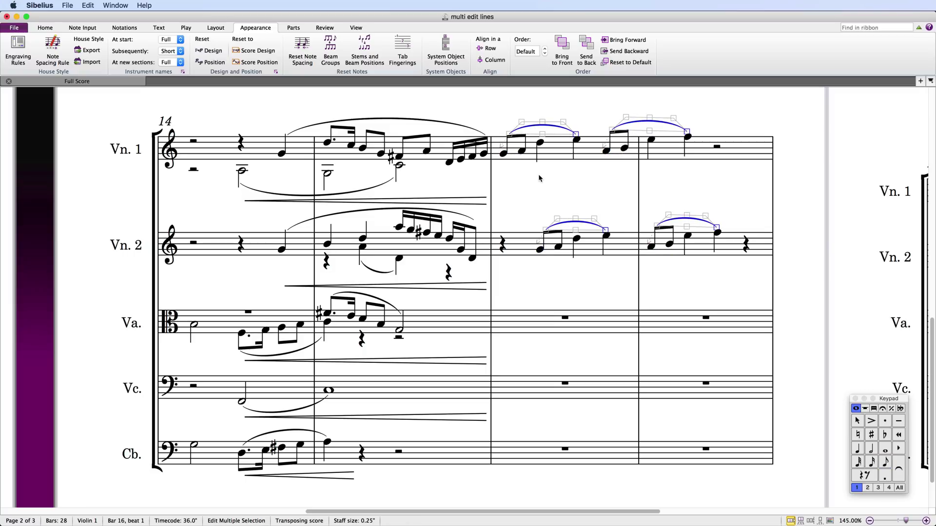
Step: Add Octave up lines over the first slurred phrases of Violin 1 and Violin 2 in bar 16, extended across each phrase
left_click(503, 155)
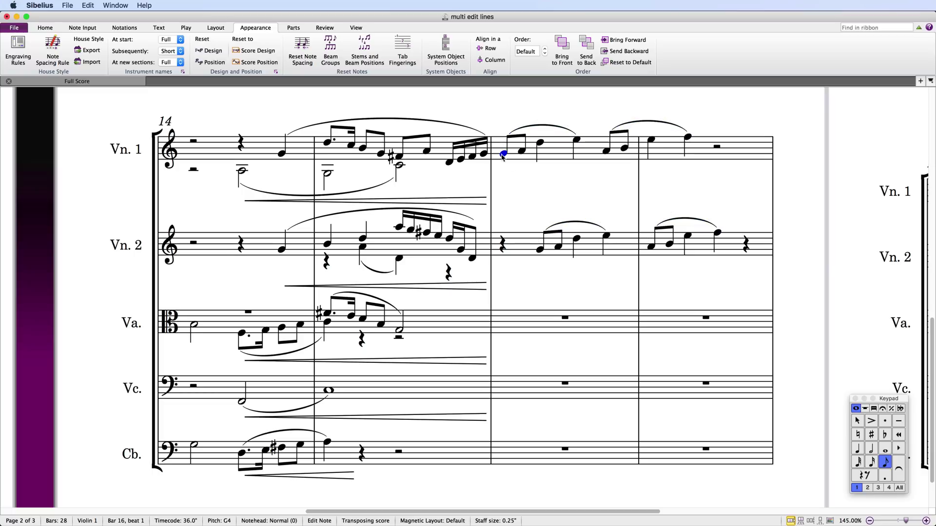
left_click(540, 249, "super")
key("l")
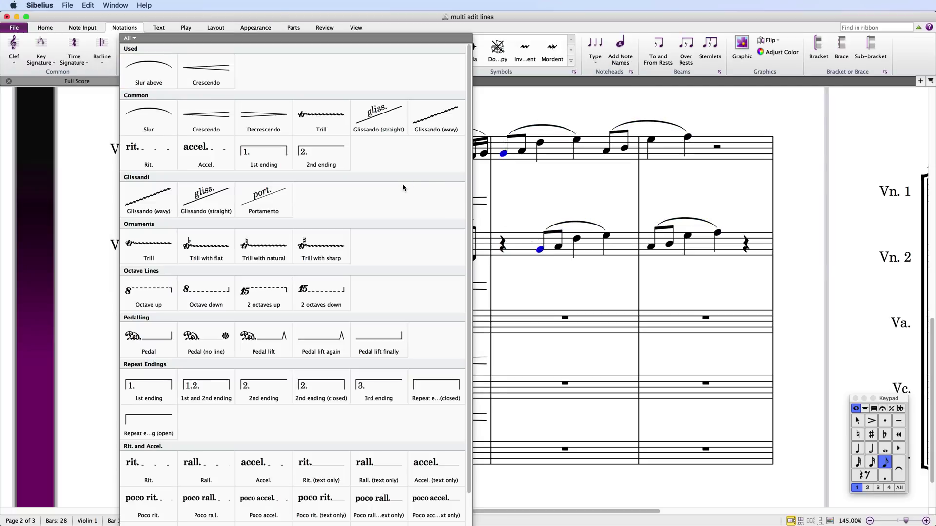
left_click(154, 291)
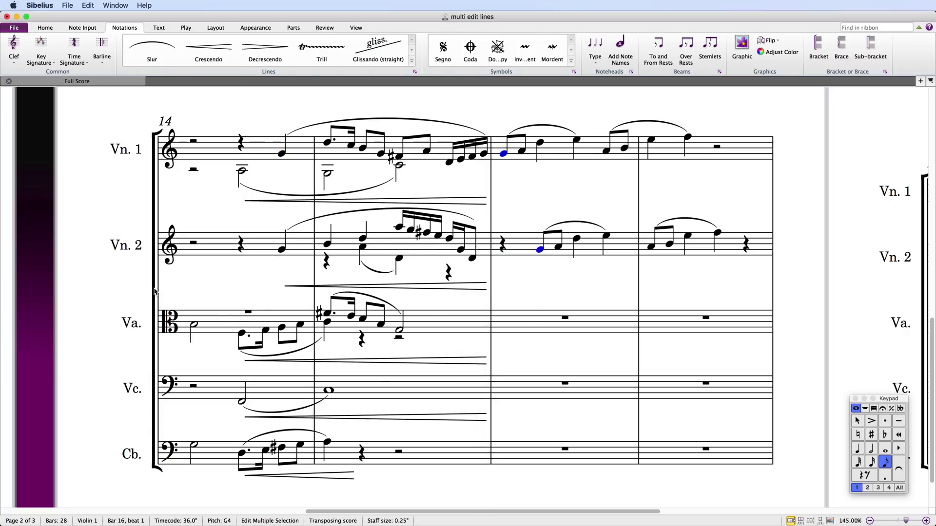
key("space")
key("space")
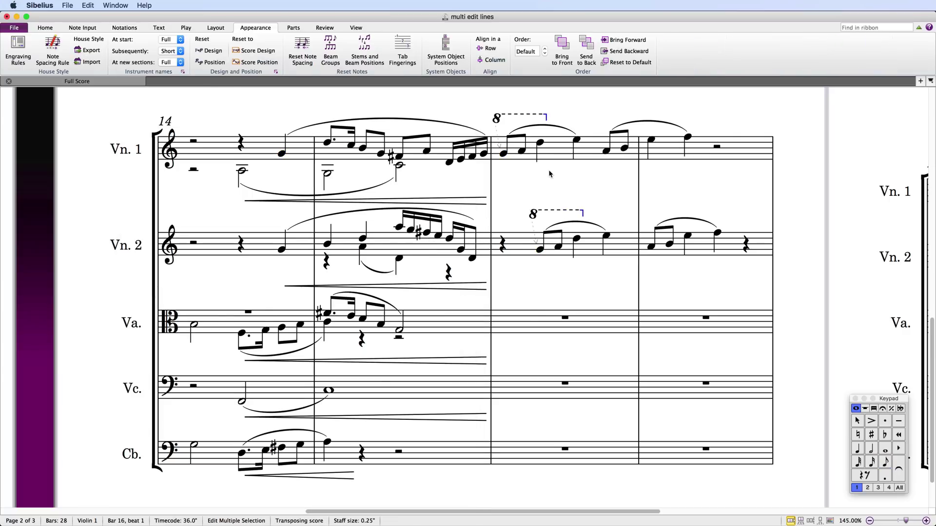
Step: Add extended Trill lines over the second slurred phrases of Violin 1 and Violin 2, starting on their first notes
left_click(606, 150)
left_click(650, 247, "ctrl")
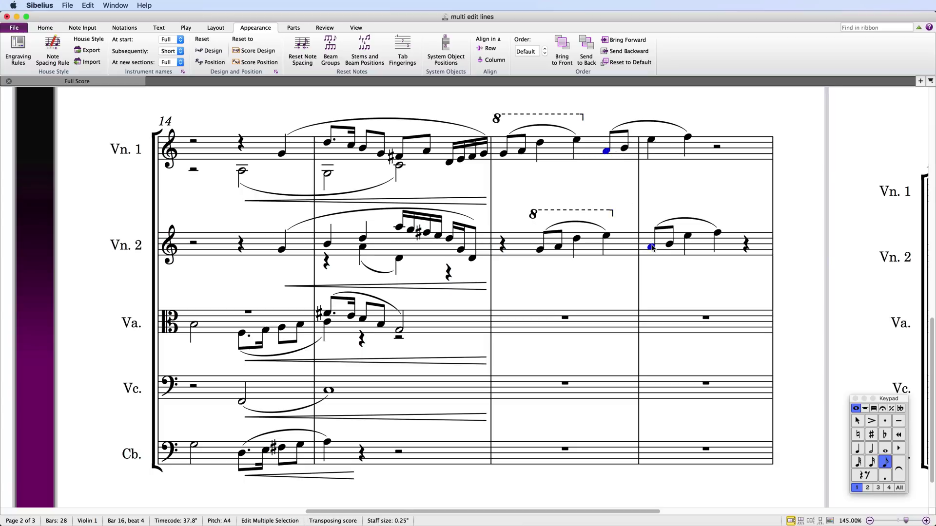
key("l")
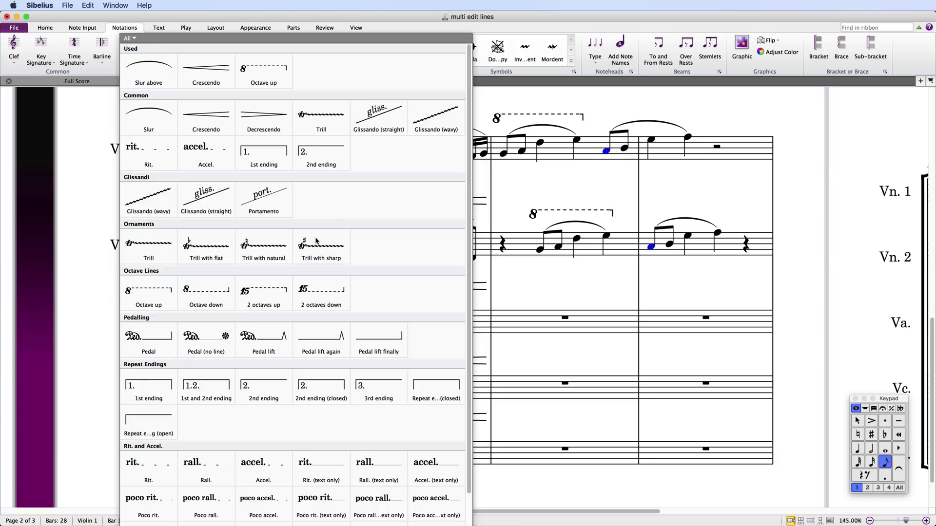
left_click(167, 251)
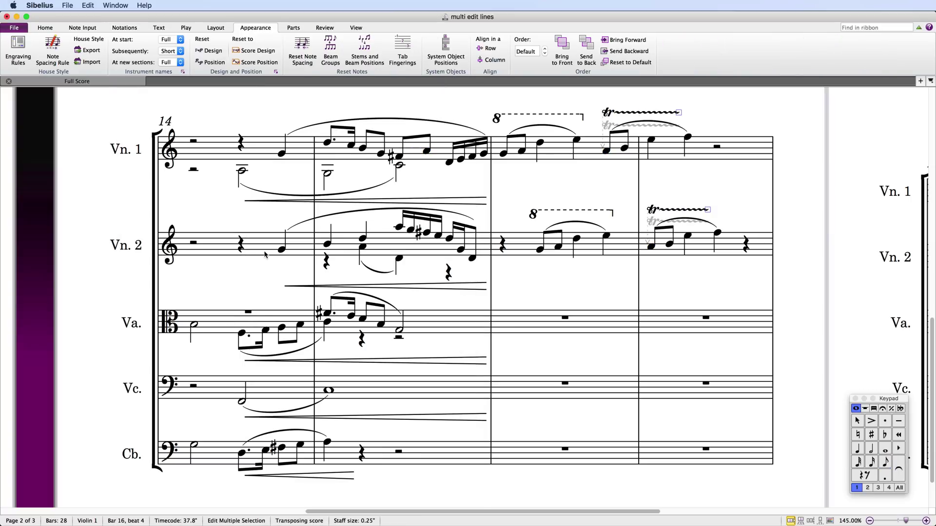
key("space")
key("Escape")
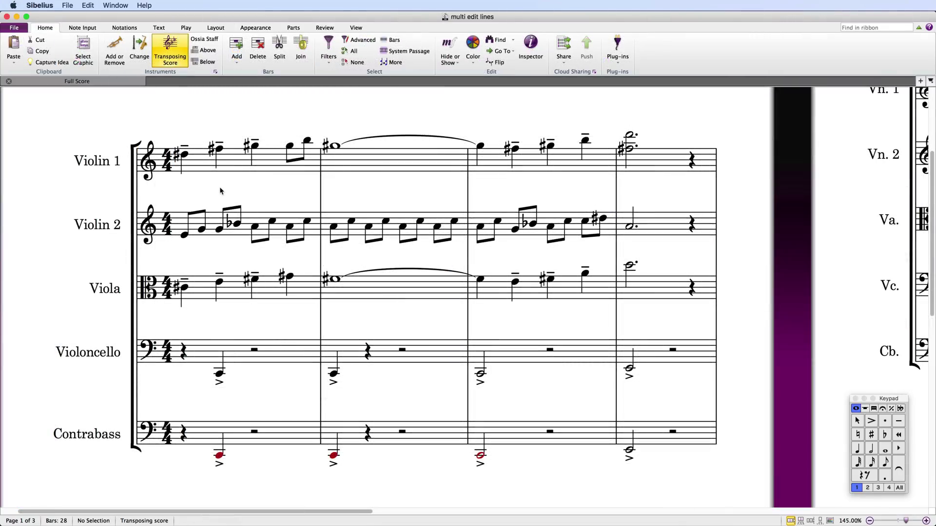
Step: Add the text "pizz." at the first note of bar 1 on all five string staves at once
left_click(204, 168)
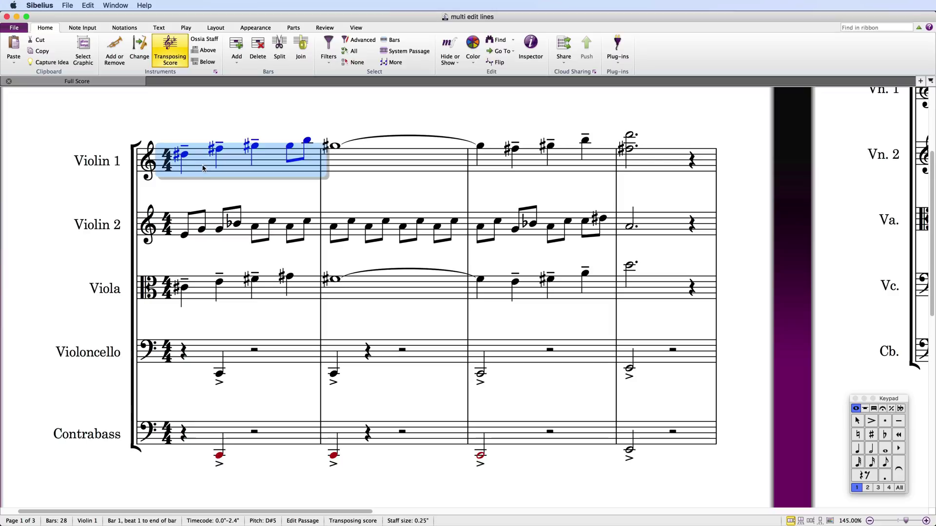
left_click(239, 441, "shift")
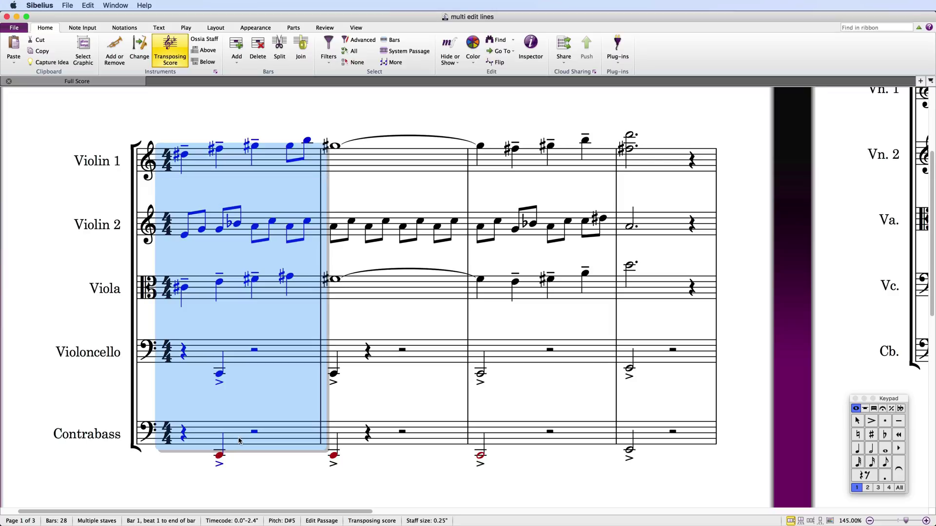
key("super+e")
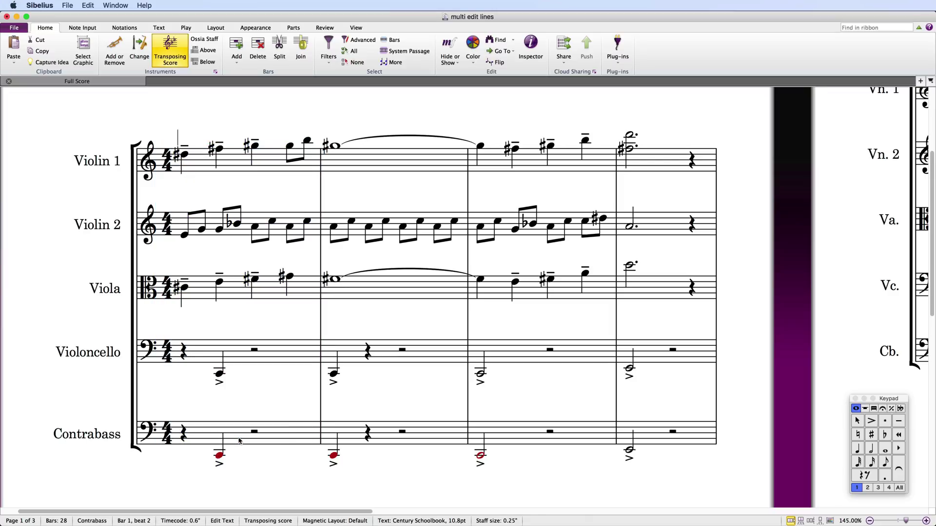
type("pizz.")
key("Escape")
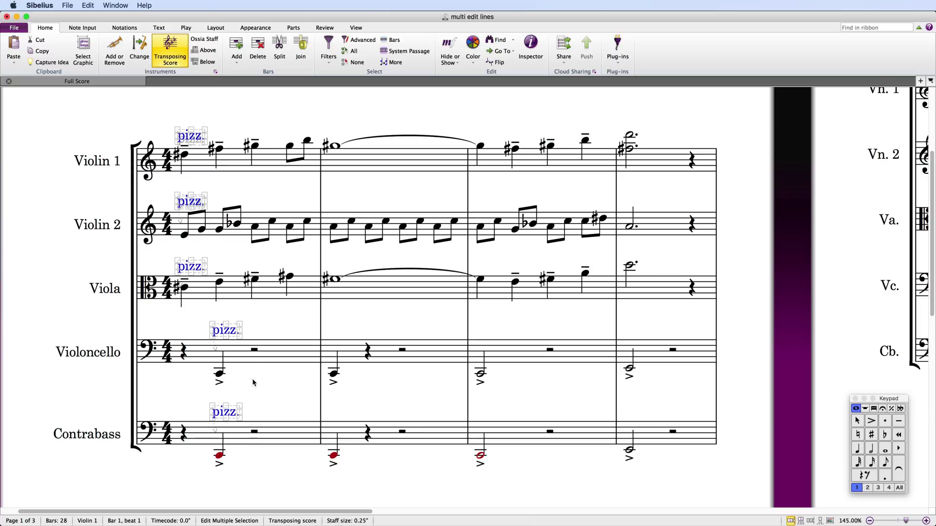
Step: Filter the notes and chords in bars 1 to 4 of Violoncello and Contrabass and add an sf dynamic to each
left_click(256, 361)
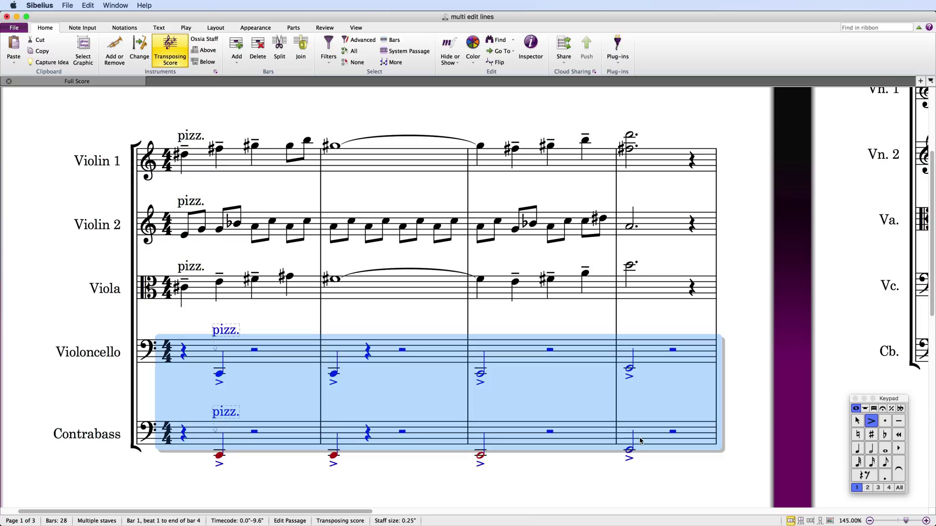
left_click(636, 438, "shift")
left_click(334, 63)
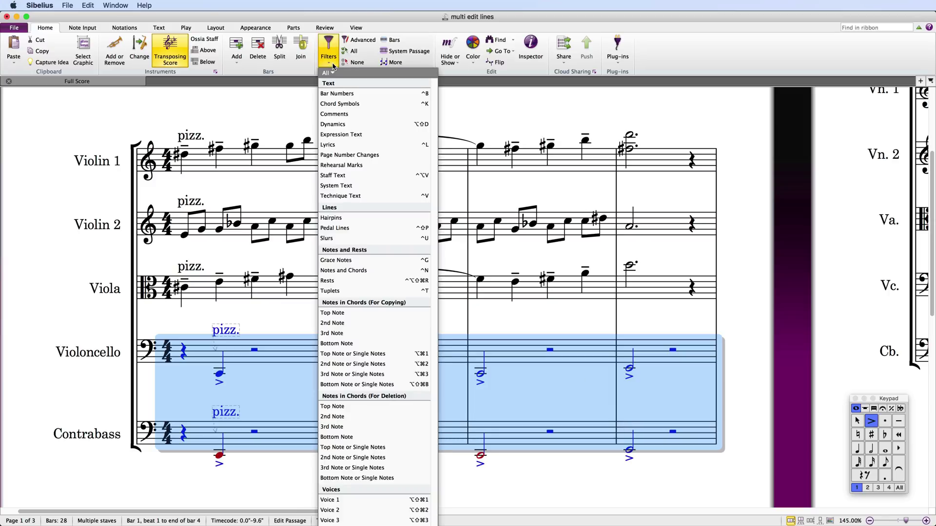
left_click(338, 270)
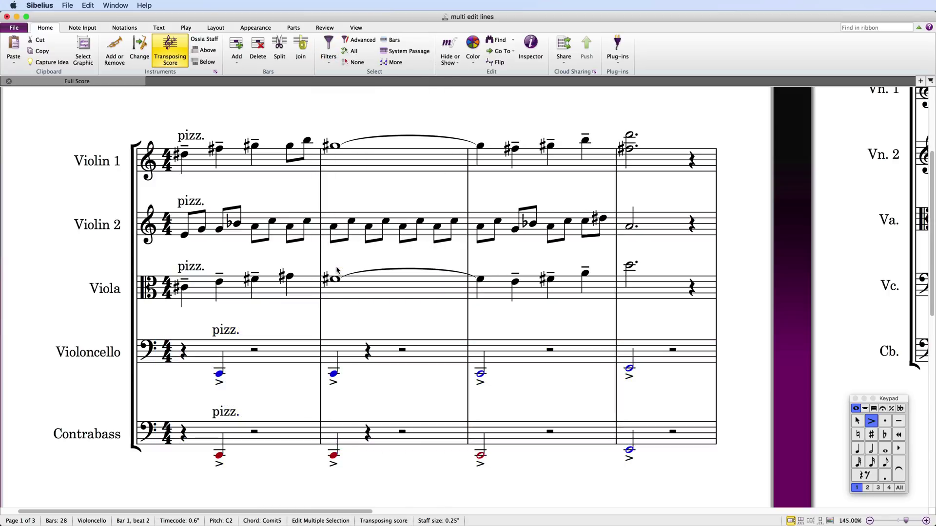
key("super+e")
key("super+s")
key("super+f")
key("Escape")
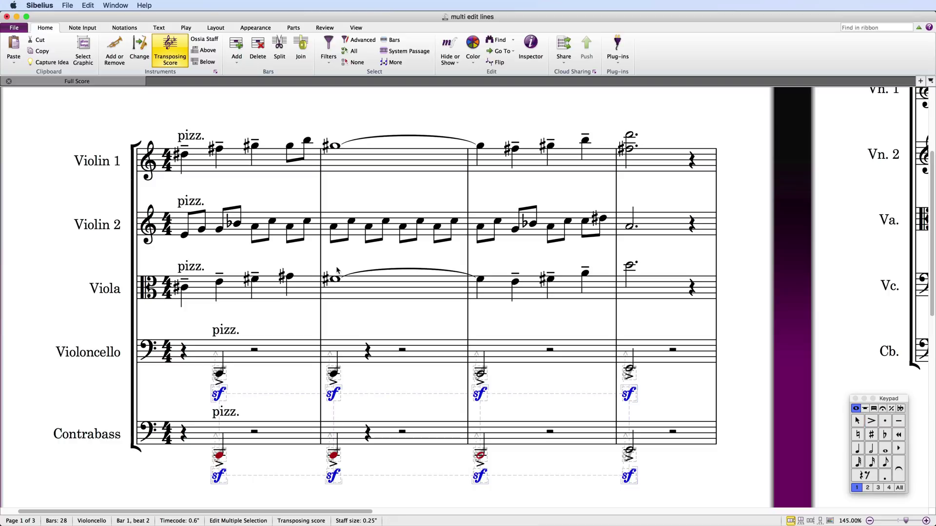
Step: Filter the technique text in bar 1 of all five string staves and enclose each marking in parentheses as "(pizz.)"
left_click(246, 167)
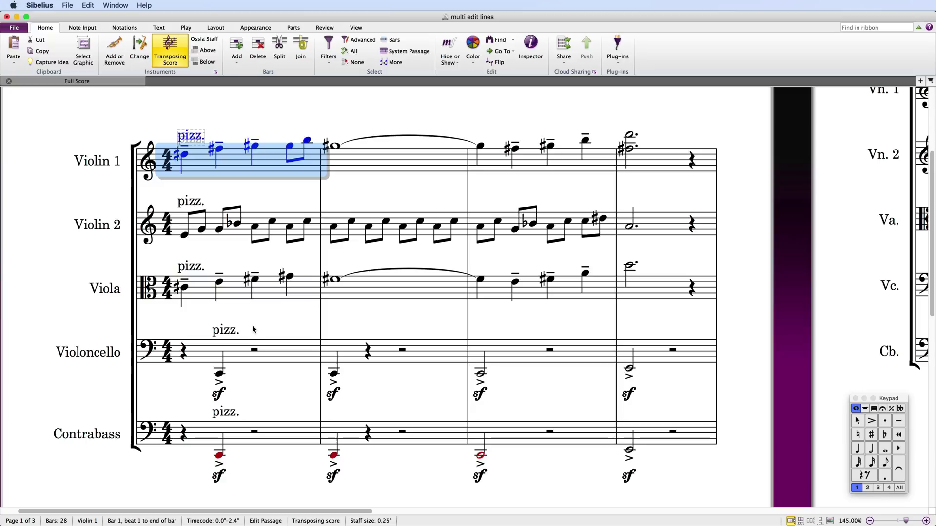
left_click(249, 431, "shift")
left_click(328, 49)
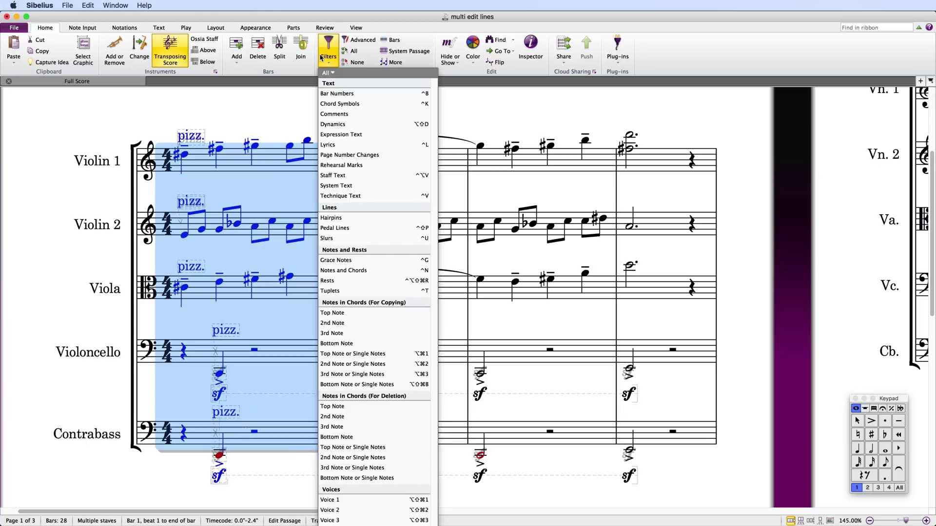
left_click(328, 196)
key("Return")
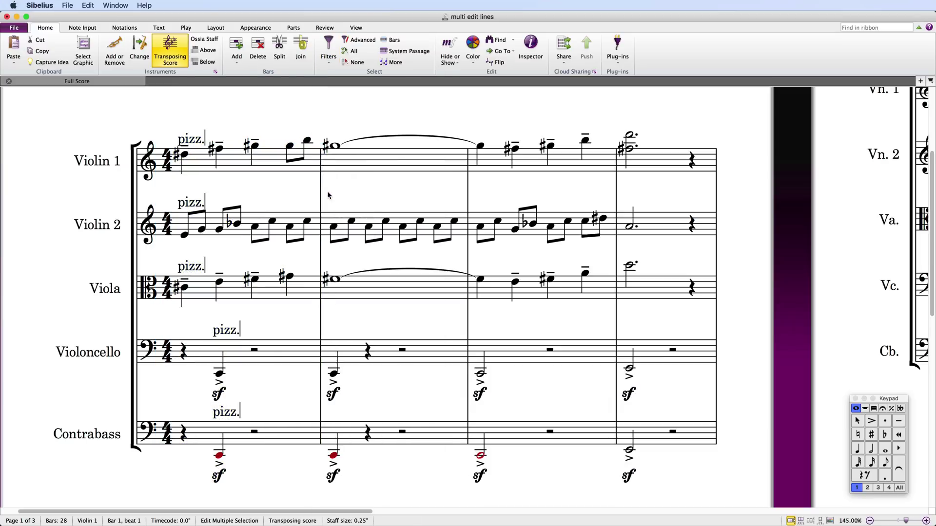
type(")")
key("Home")
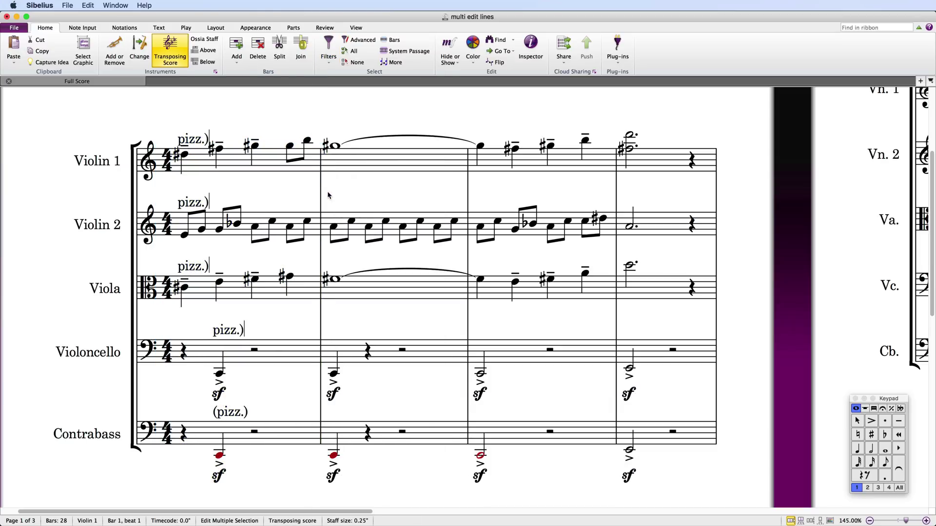
type("(")
key("Escape")
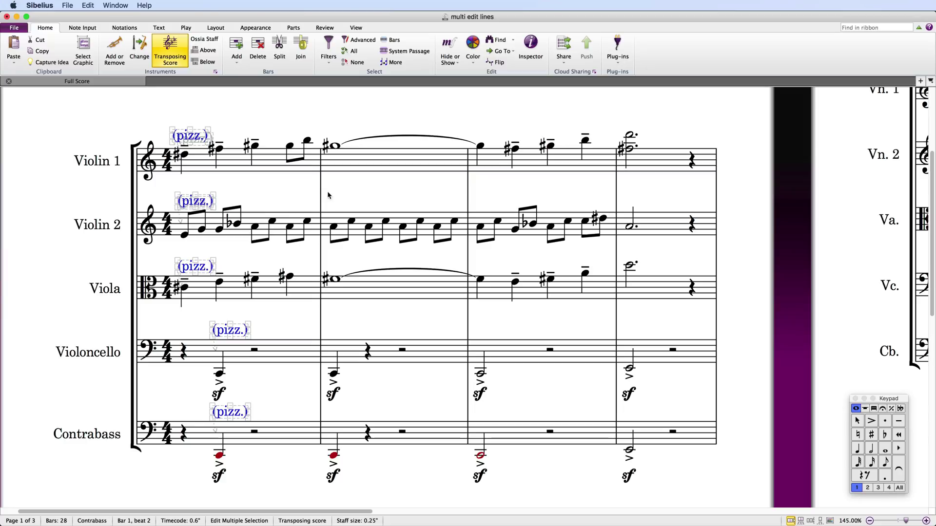
Step: Replace the text of all five selected bar 1 technique markings with "arco" at once
key("Return")
key("super+a")
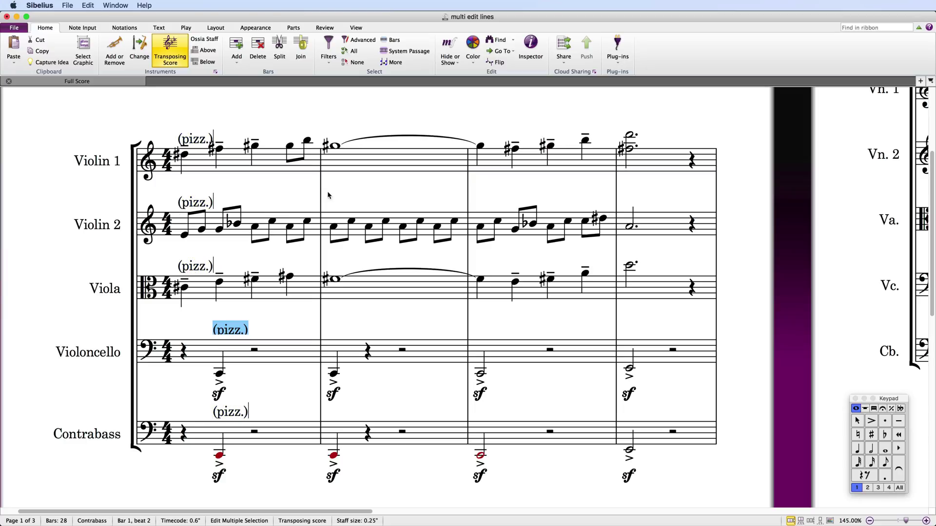
type("arco")
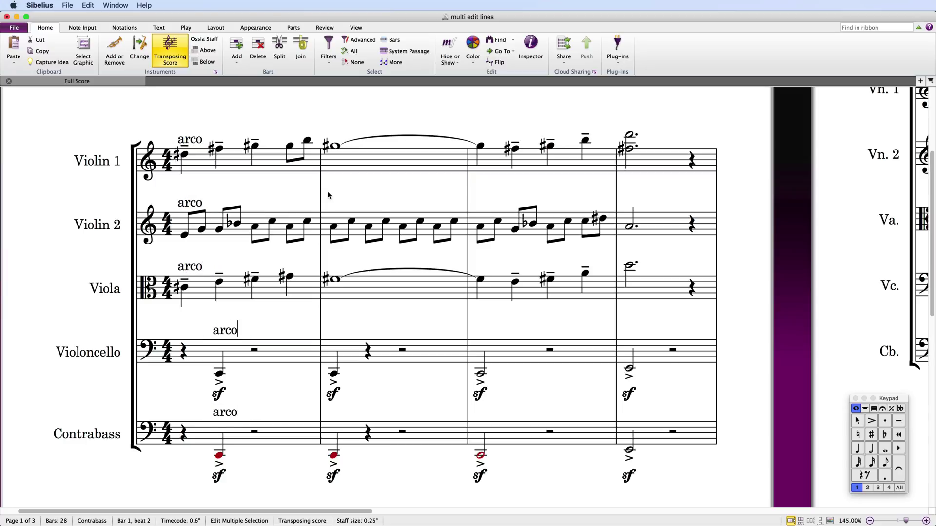
key("Escape")
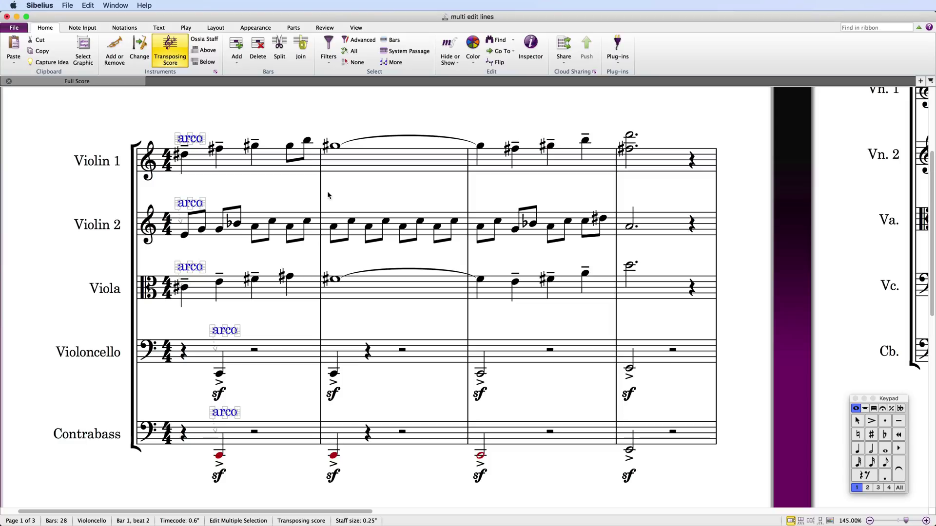
Step: Add an f dynamic at the start of bar 1 in Violin 1, Violin 2 and Viola together
left_click(278, 165)
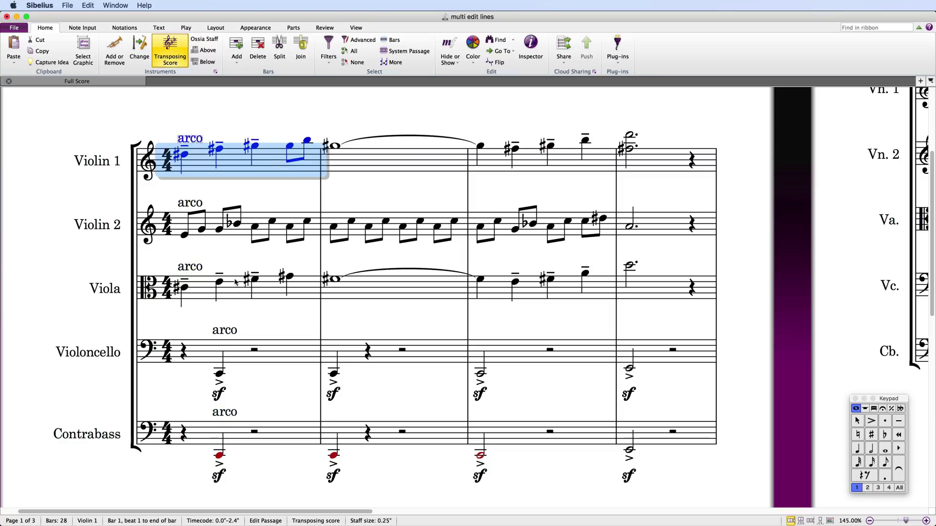
left_click(232, 288, "shift")
key("super+e")
key("super+f")
key("Escape")
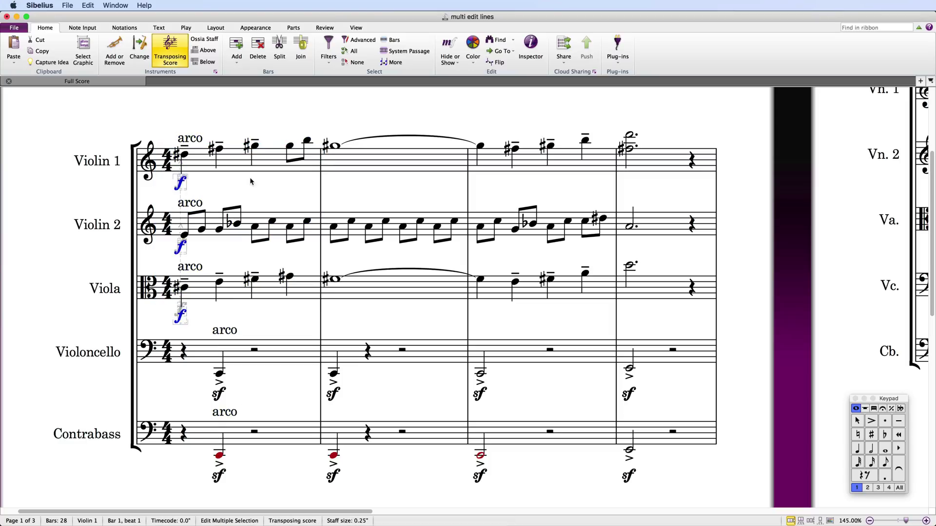
Step: Add crescendo hairpins across bars 1 to 3 of Violin 1, Violin 2 and Viola, and an ff dynamic at bar 4 on each
left_click(237, 161)
left_click(493, 291, "shift")
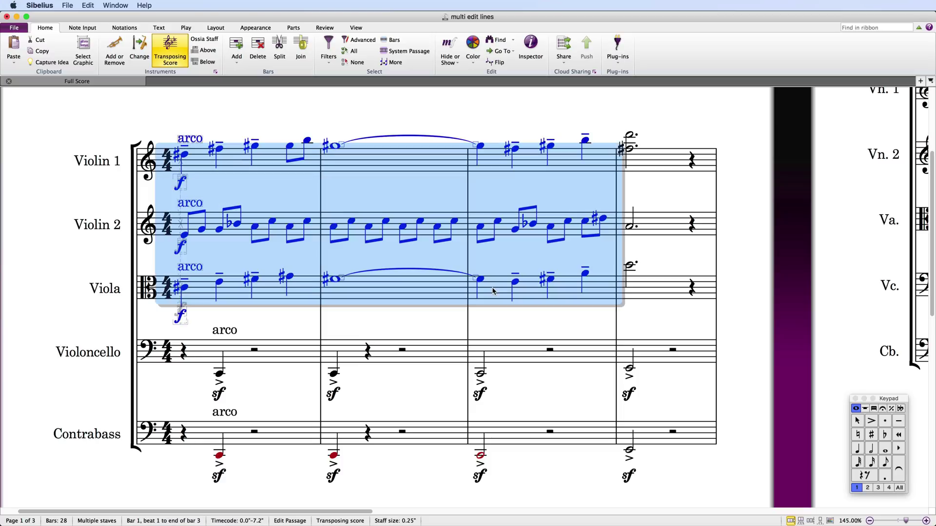
key("h")
left_click(636, 164)
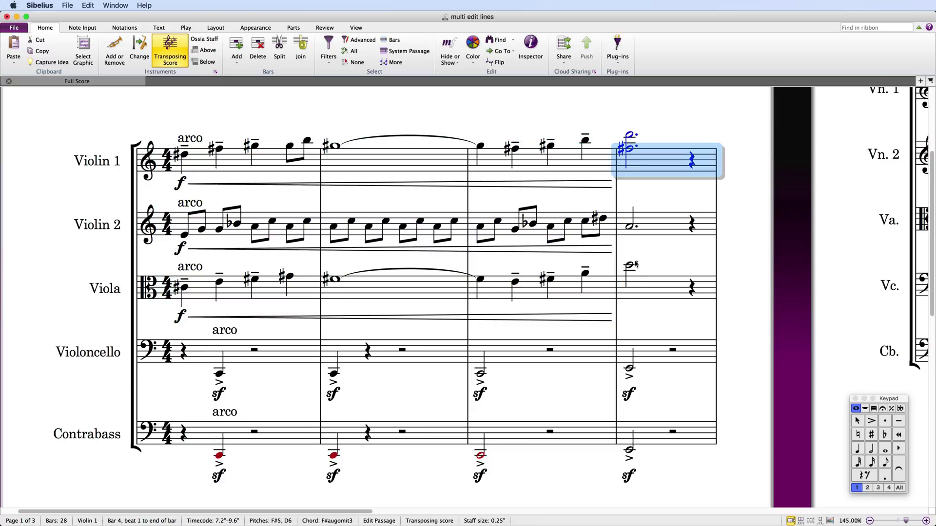
left_click(635, 286, "shift")
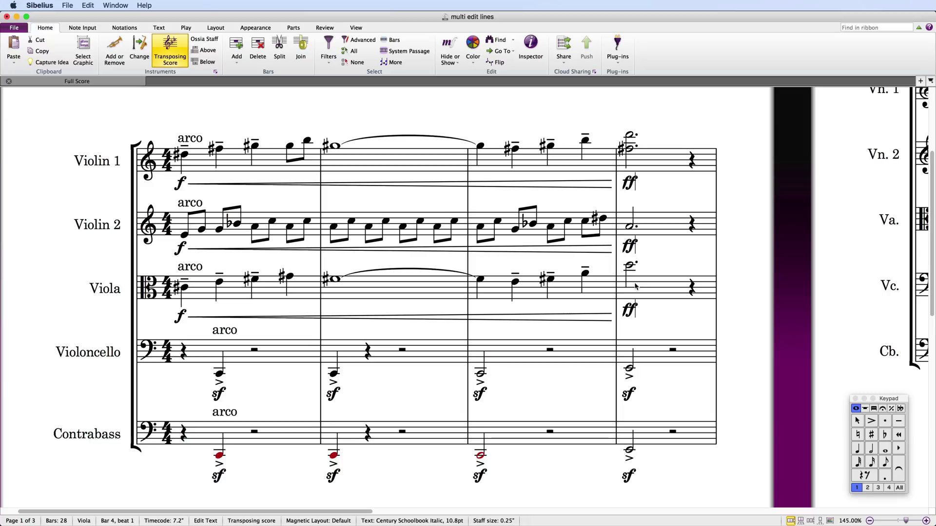
key("Escape")
Step: Add slurs over the last three notes of bar 3 in both Viola and Violin 1
left_click(586, 273)
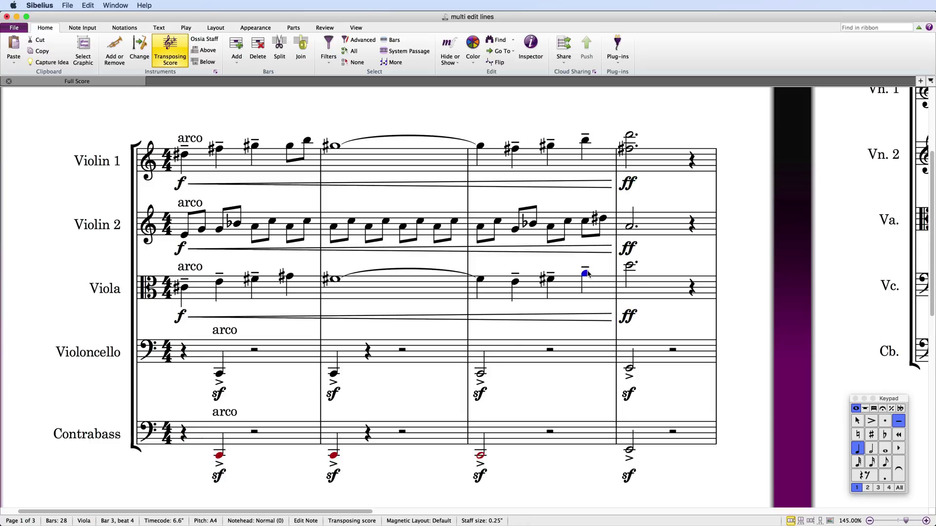
left_click(518, 283, "shift")
left_click(513, 158, "super")
key("s")
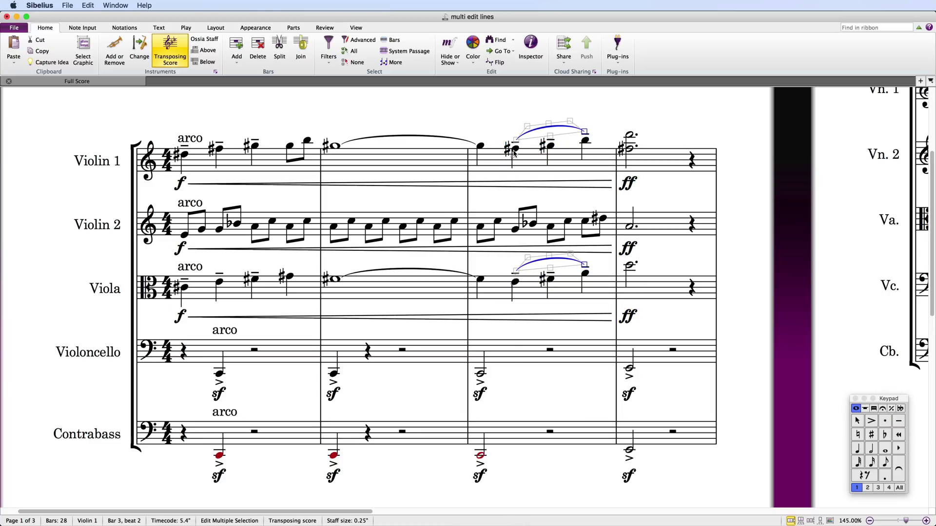
Step: Add slurs from the first notes of bars 1, 2 and 3 in Violin 2, extending each to the last note of its bar
left_click(481, 228)
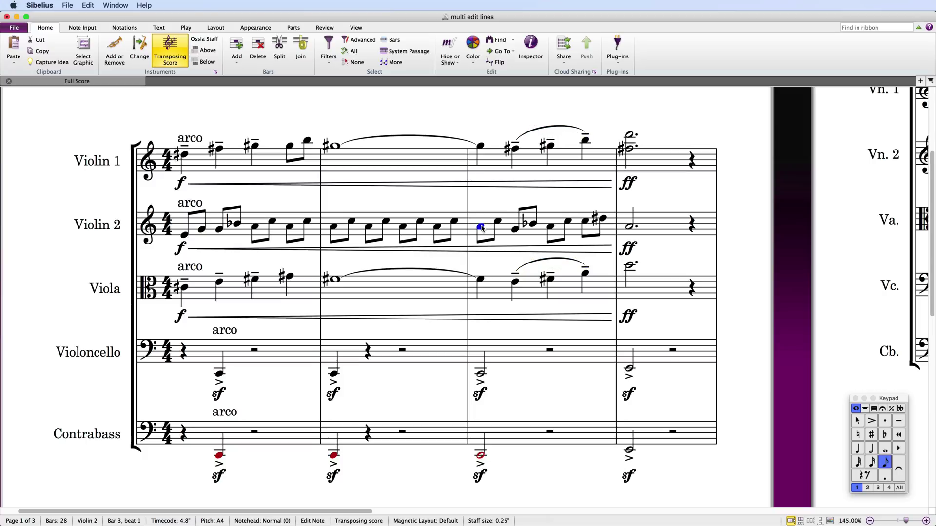
left_click(334, 230, "super")
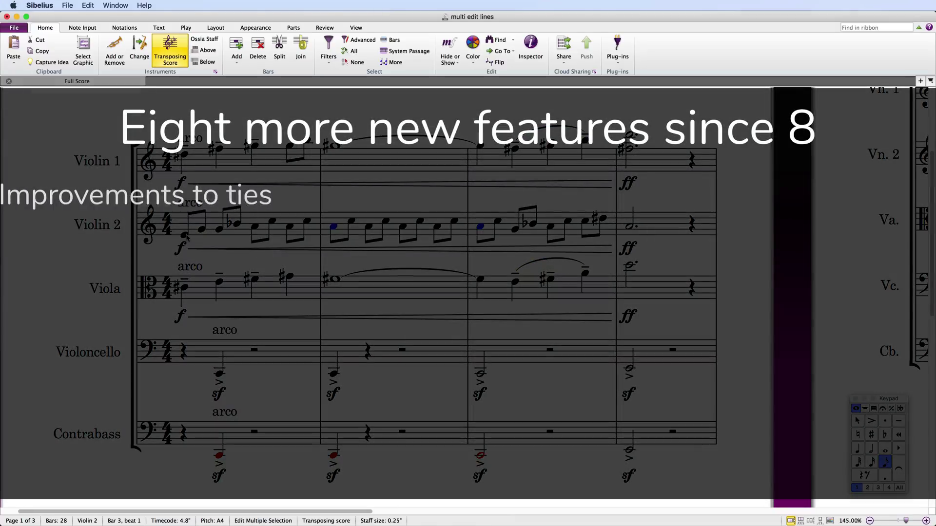
left_click(186, 236, "super")
key("s")
key("space")
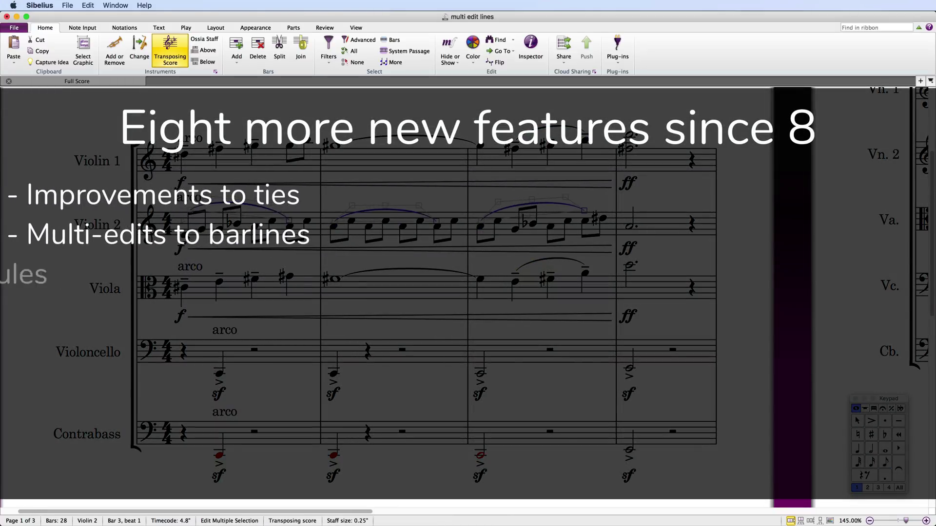
key("space")
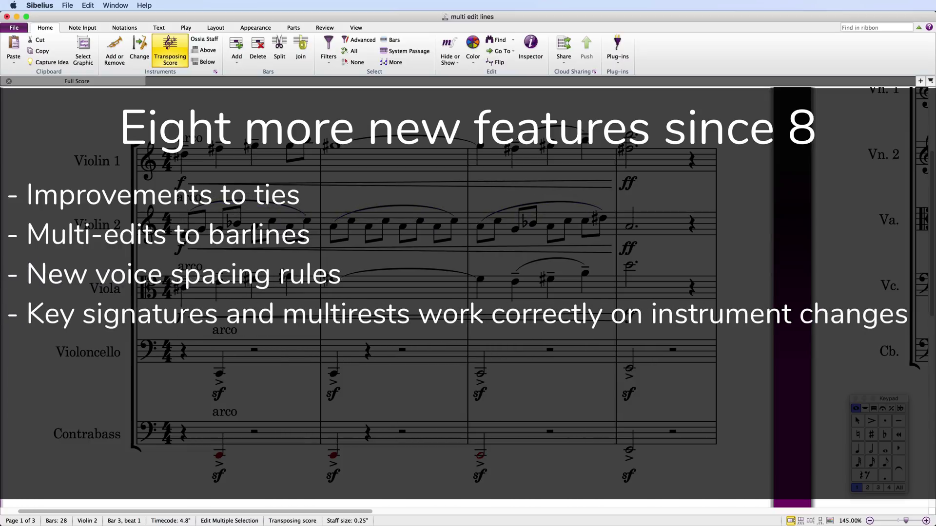